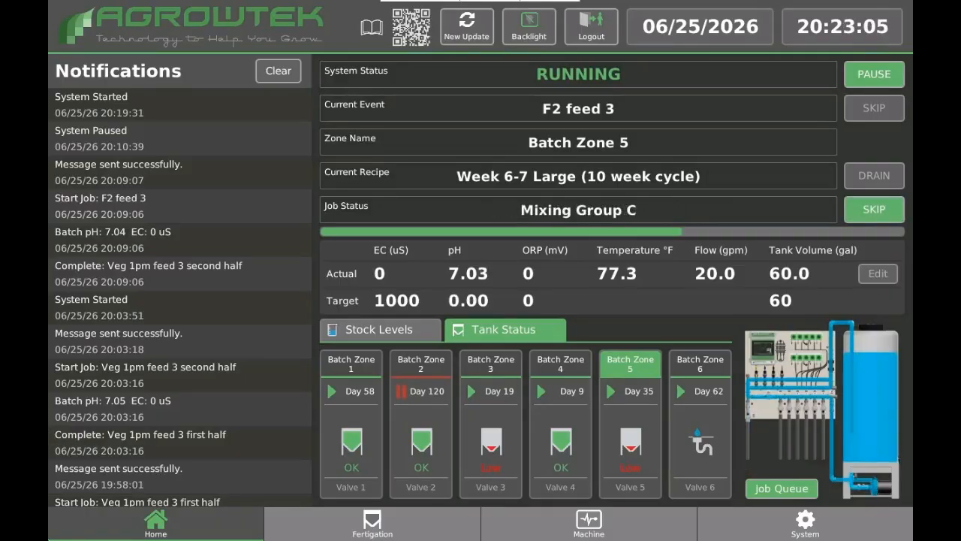
Open the zone manager for Batch Zone 1 from the fertigation batch zones.
click(372, 523)
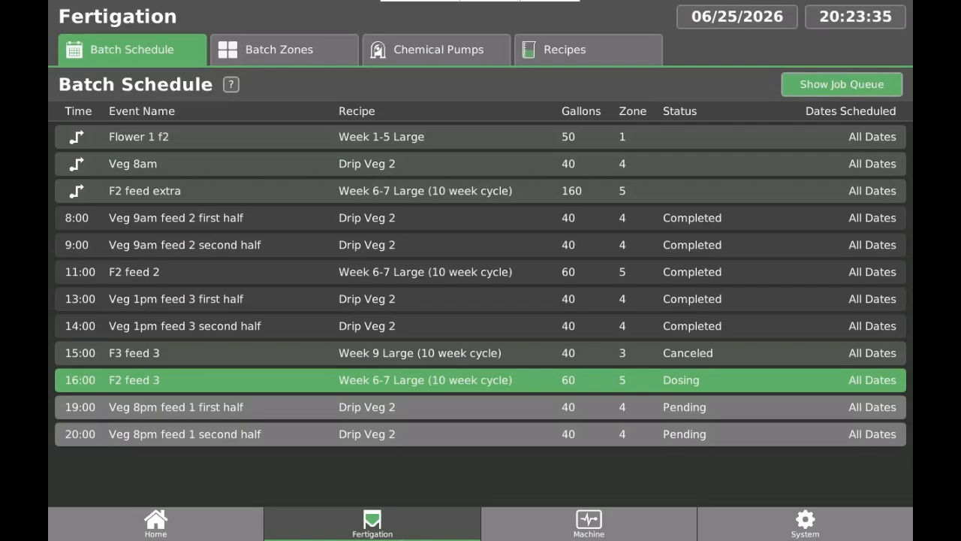
click(301, 49)
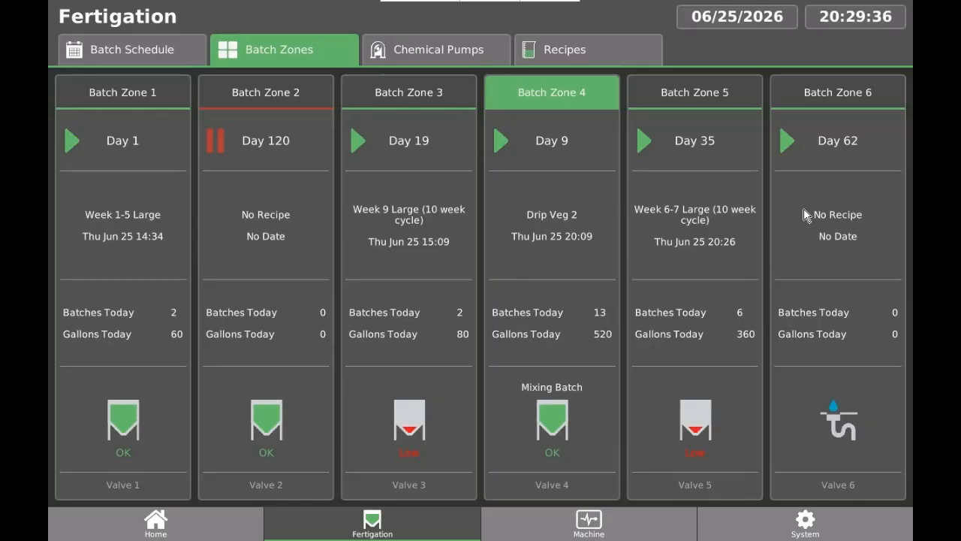
click(125, 113)
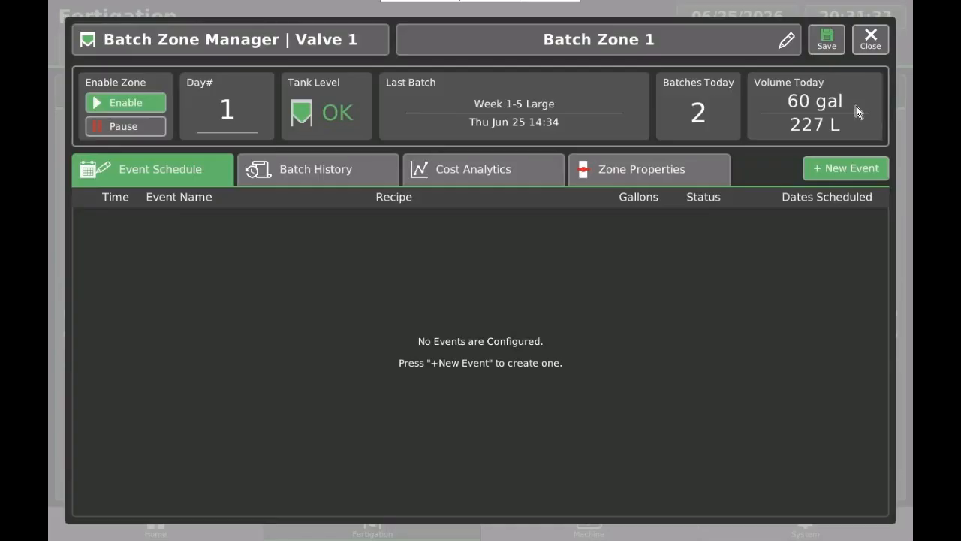
Change the zone's description to Flower Room 1 and review its zone properties before returning to its event schedule.
click(684, 43)
drag(371, 102, 49, 93)
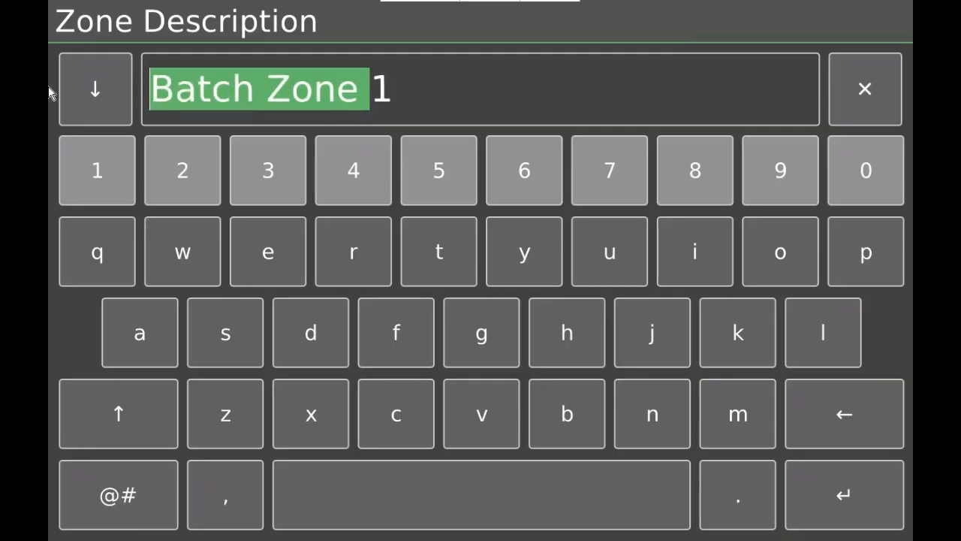
text(Flower Room)
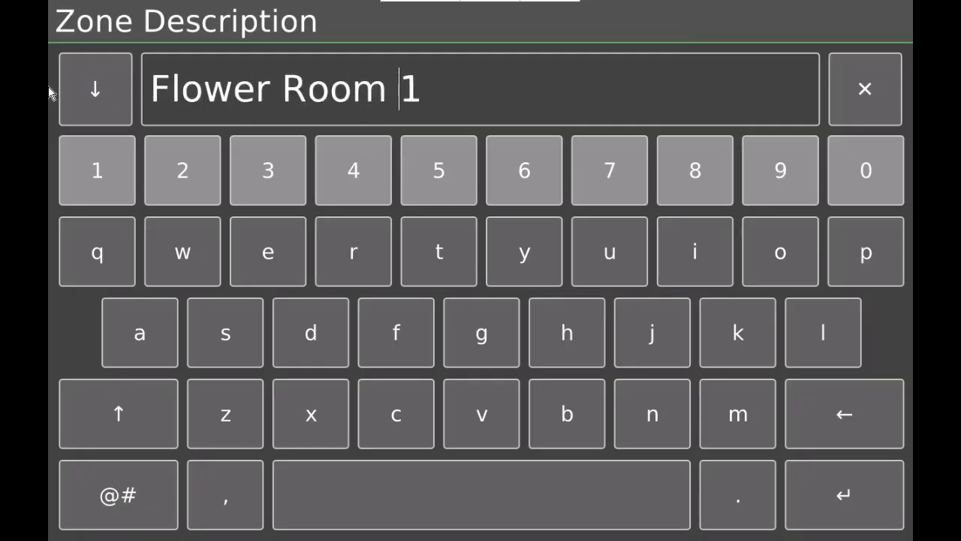
click(841, 494)
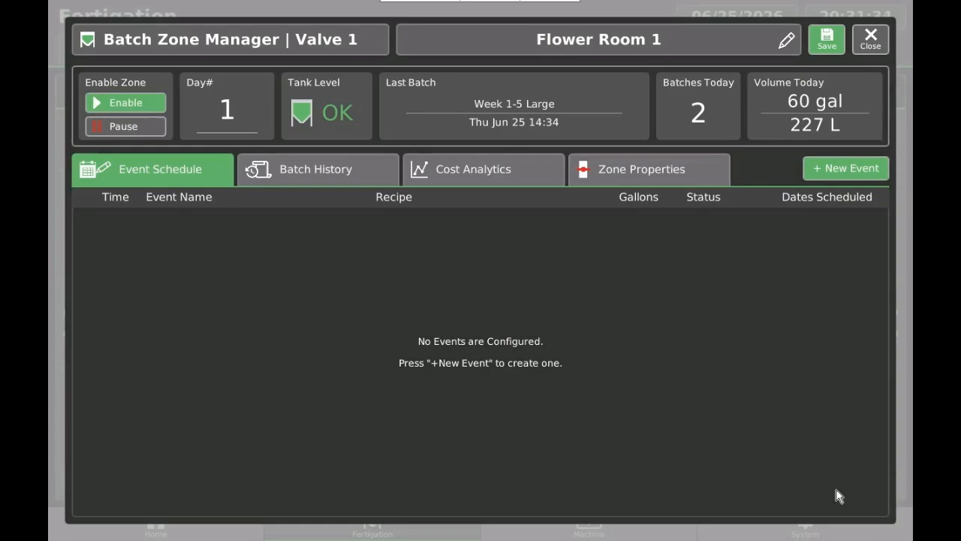
click(667, 173)
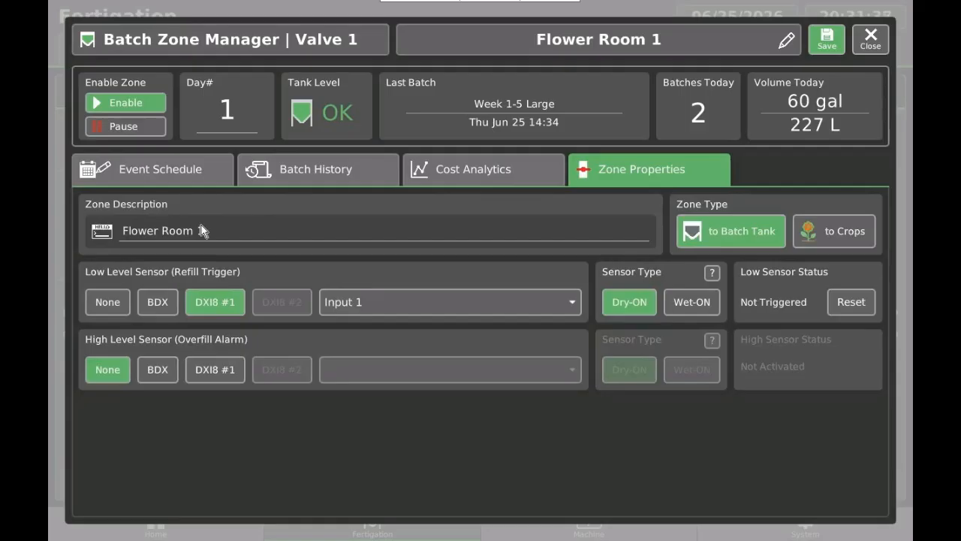
click(190, 173)
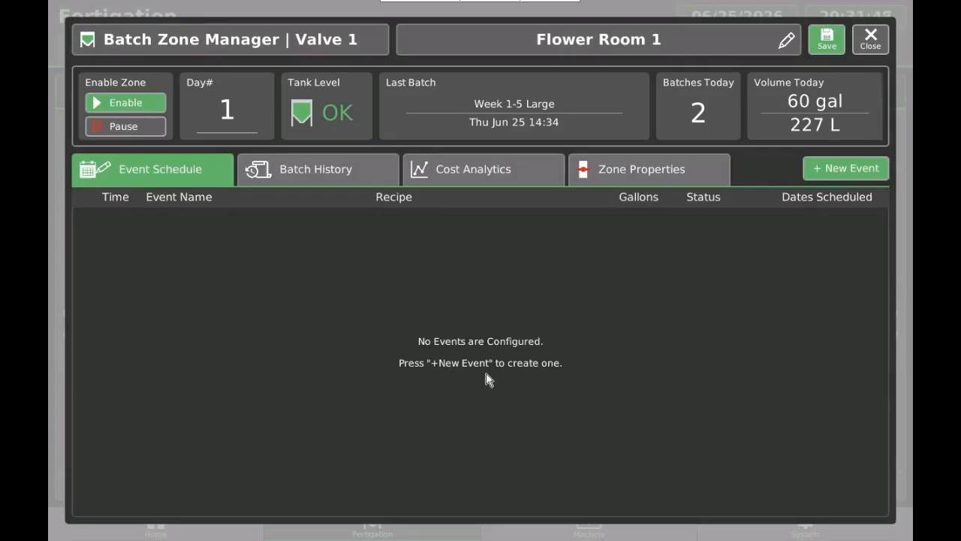
Add a new event to the zone's event schedule and name it Flower Fill.
click(842, 171)
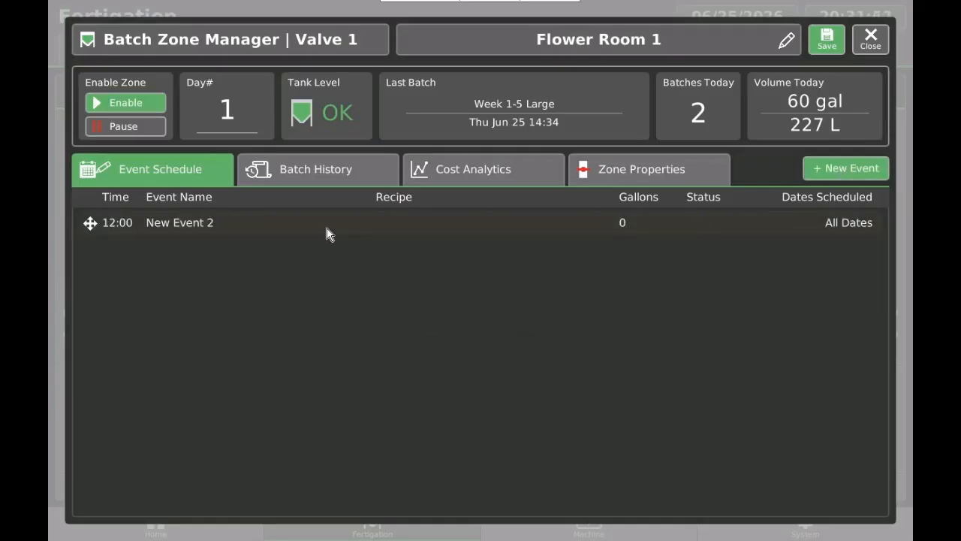
click(414, 230)
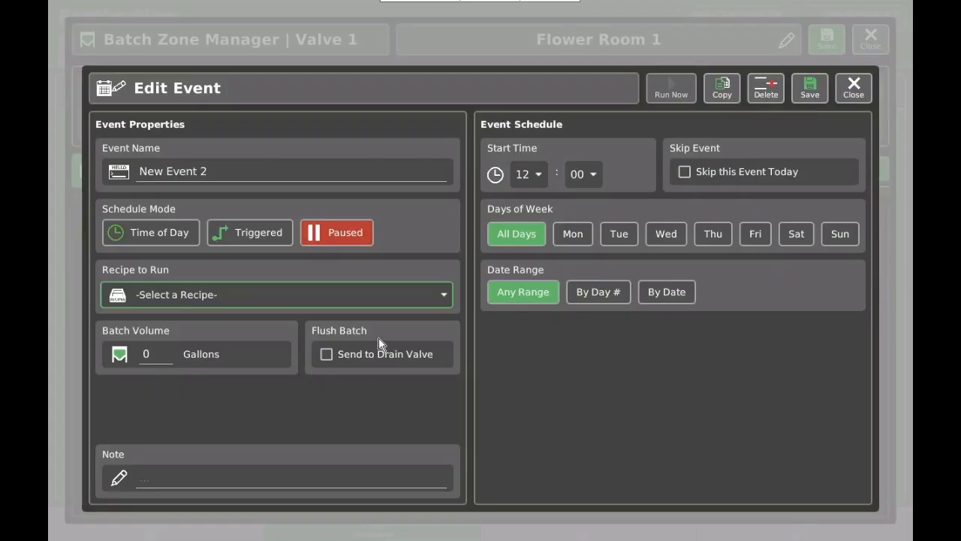
click(257, 172)
drag(381, 98, 118, 105)
text(Flowert)
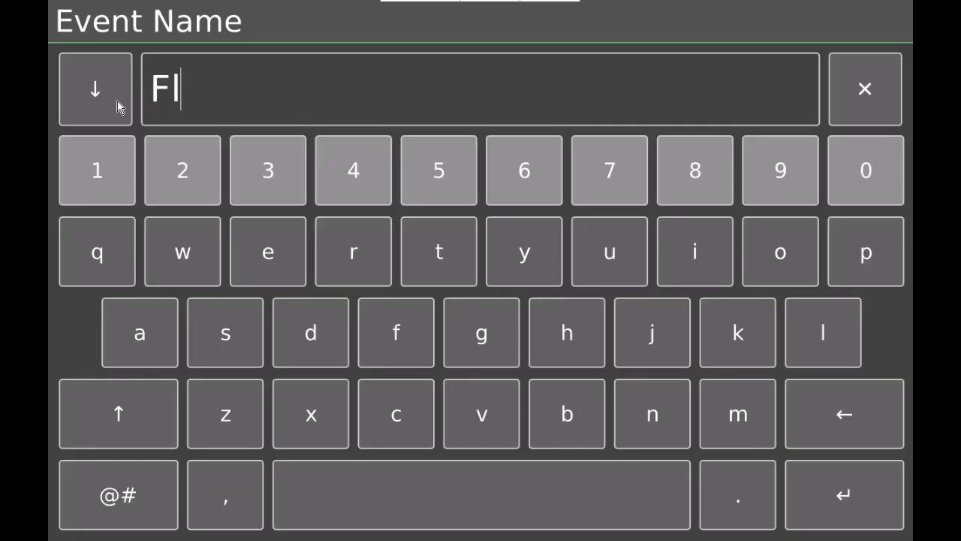
key(BackSpace)
key(BackSpace)
text(Fill)
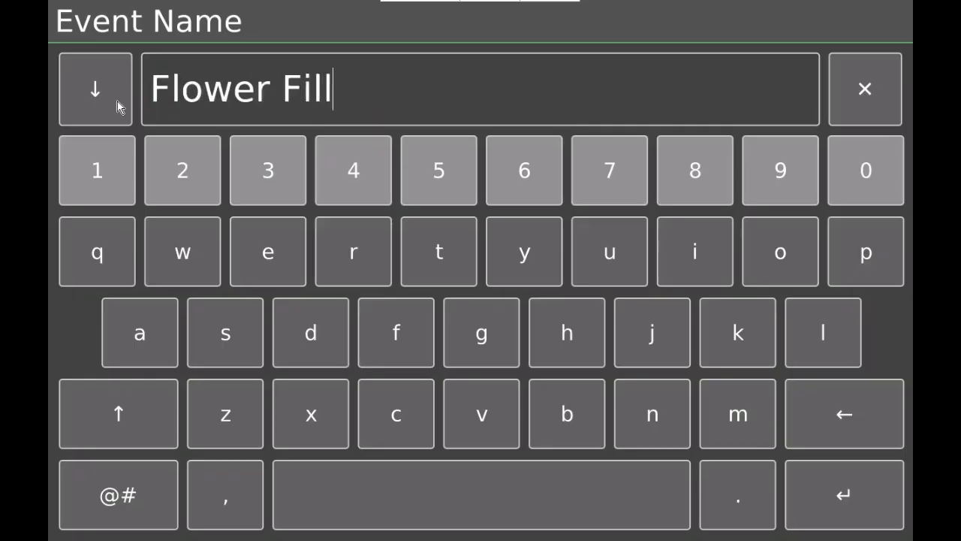
click(853, 501)
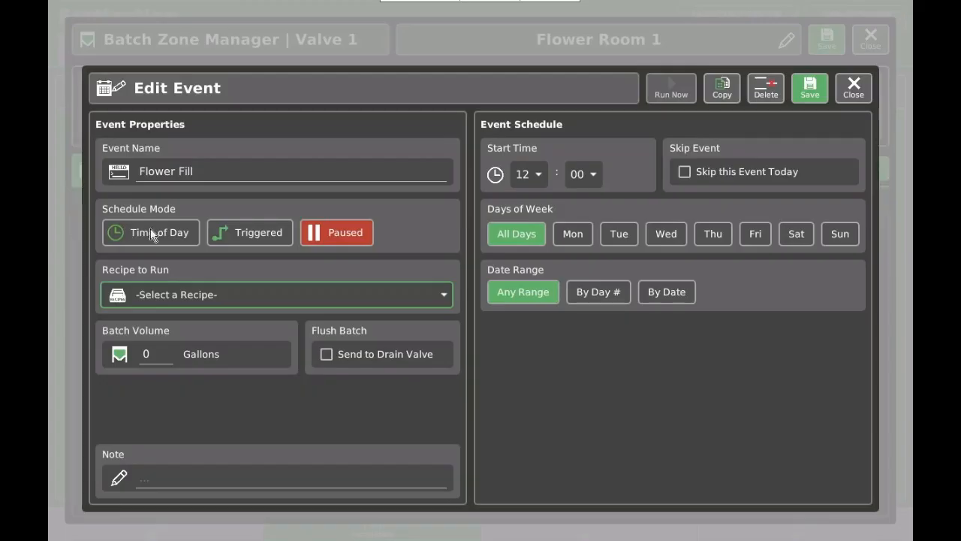
Set the Flower Fill event to the Time of Day schedule mode with the recipe Week 9 Small (10 week cycle).
click(238, 244)
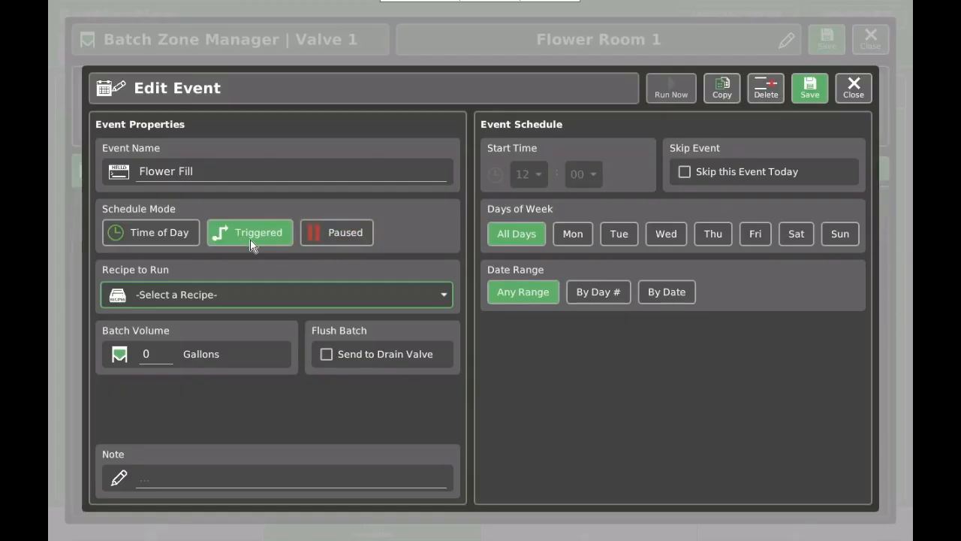
click(164, 238)
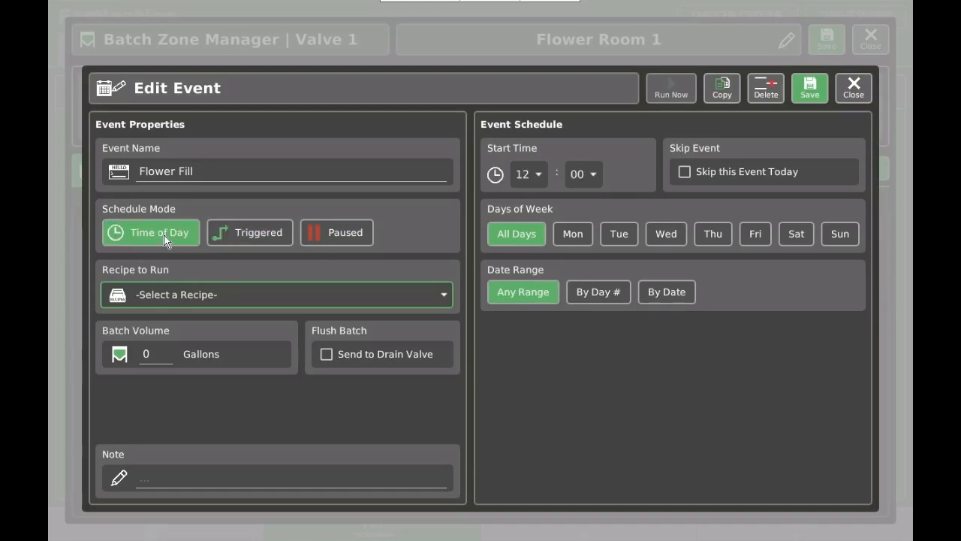
click(195, 298)
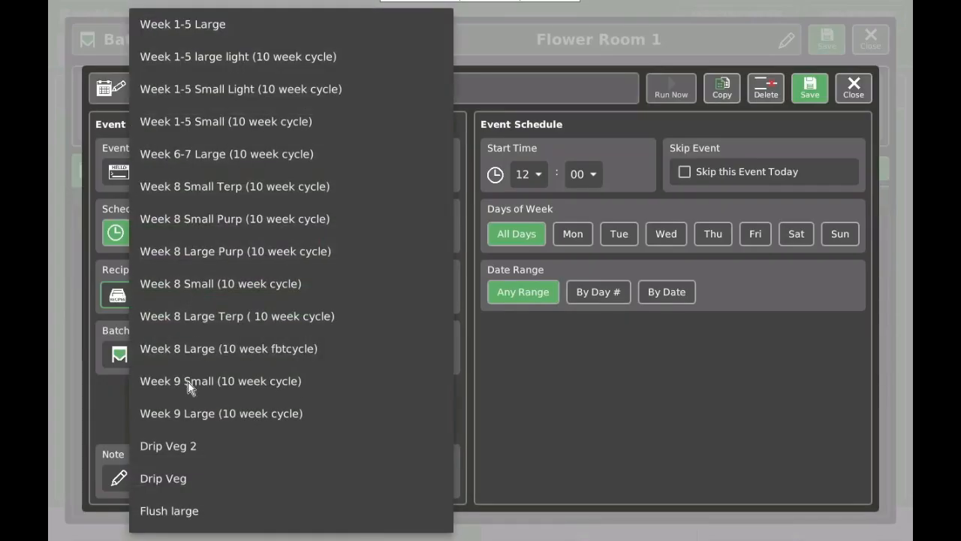
click(187, 381)
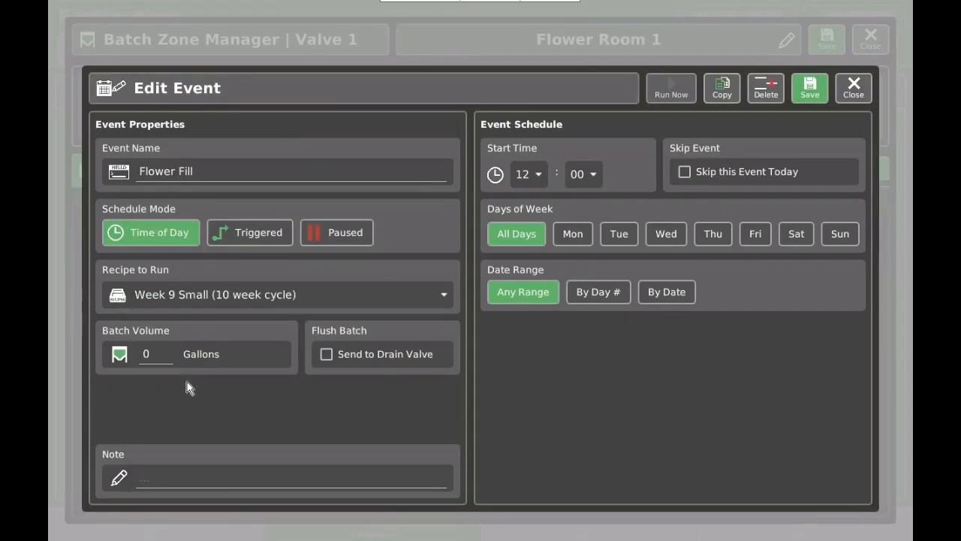
Set the event's batch volume to 100 gallons.
click(156, 363)
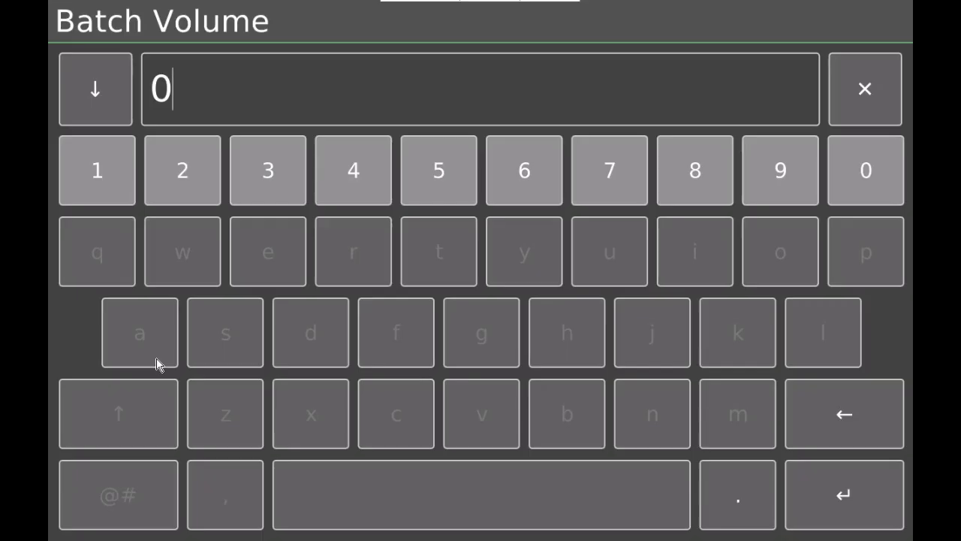
key(BackSpace)
text(100)
key(Return)
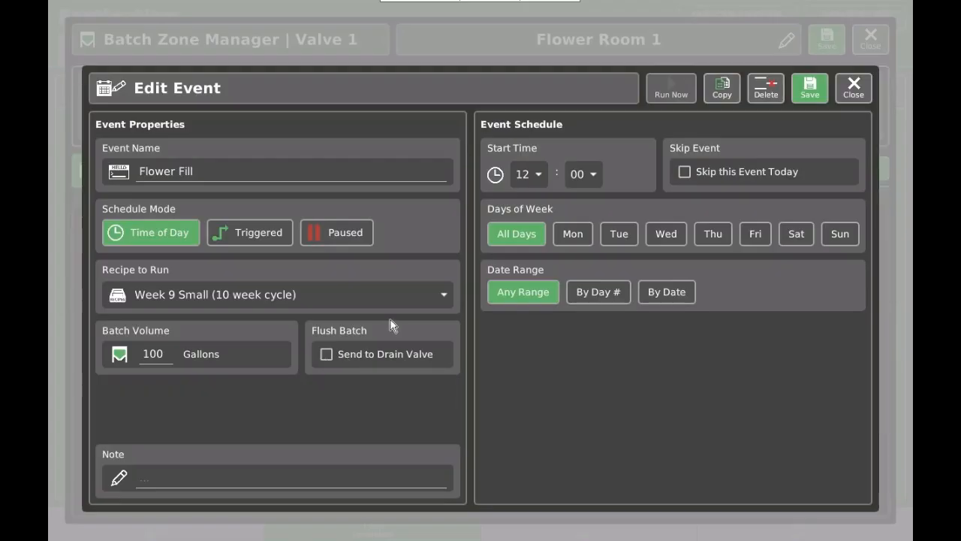
Set the event's start time to 10:11.
click(537, 175)
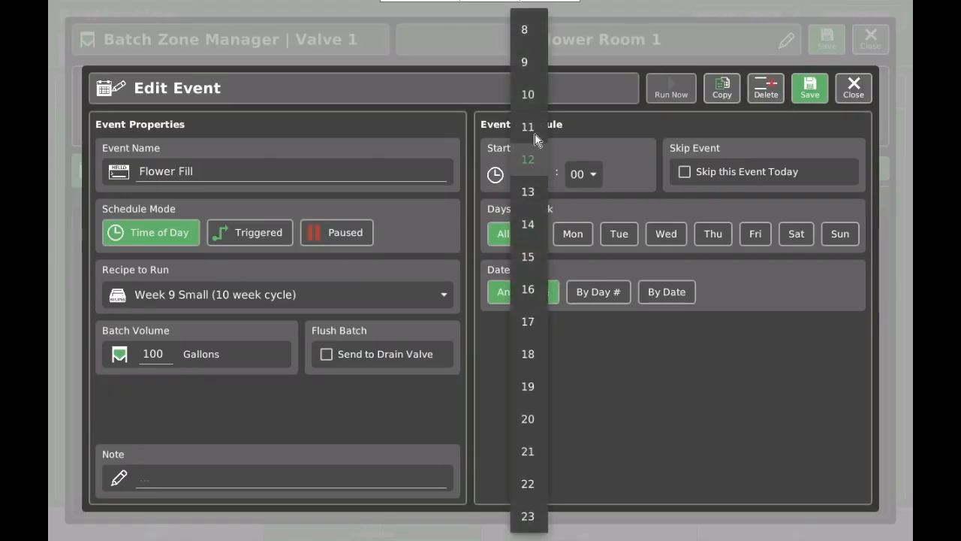
click(534, 95)
click(582, 176)
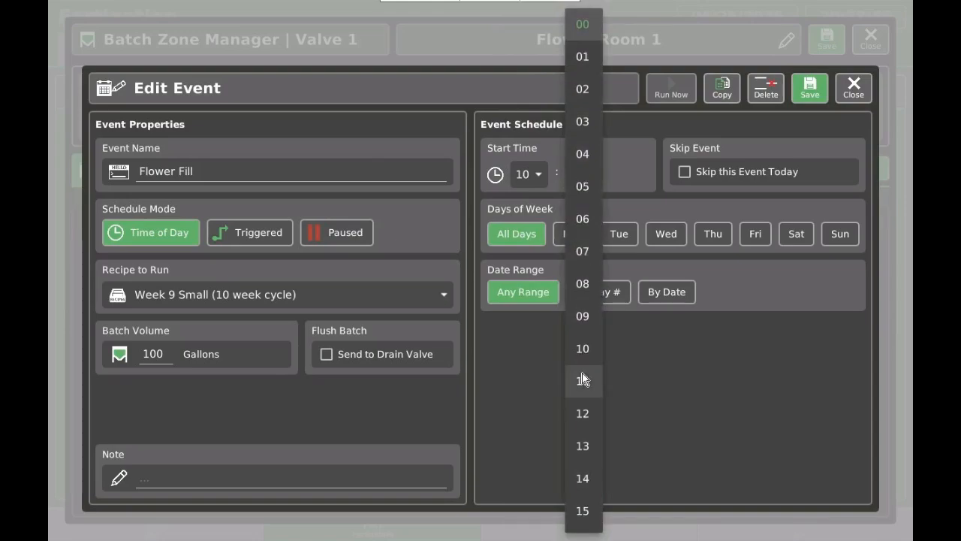
click(583, 381)
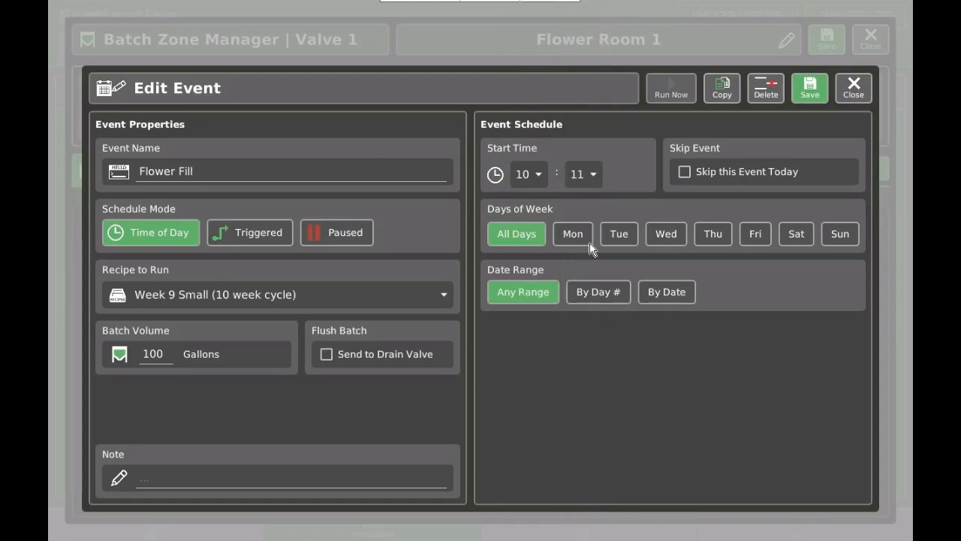
Try limiting the event to Tuesday, Thursday and Saturday, and set it back to all days.
click(618, 239)
click(712, 241)
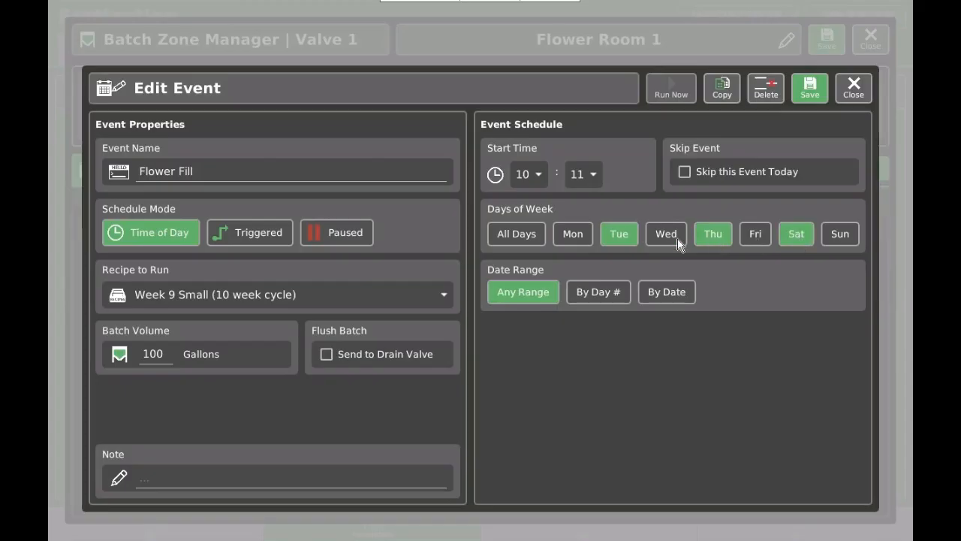
click(533, 242)
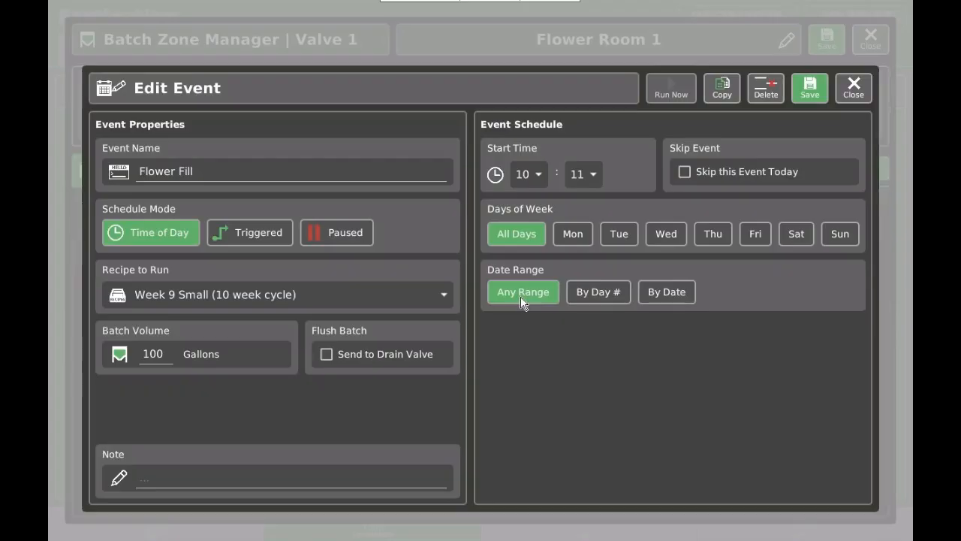
Restrict the event's date range by day number, from day 1 through day 7.
click(599, 298)
click(549, 351)
key(BackSpace)
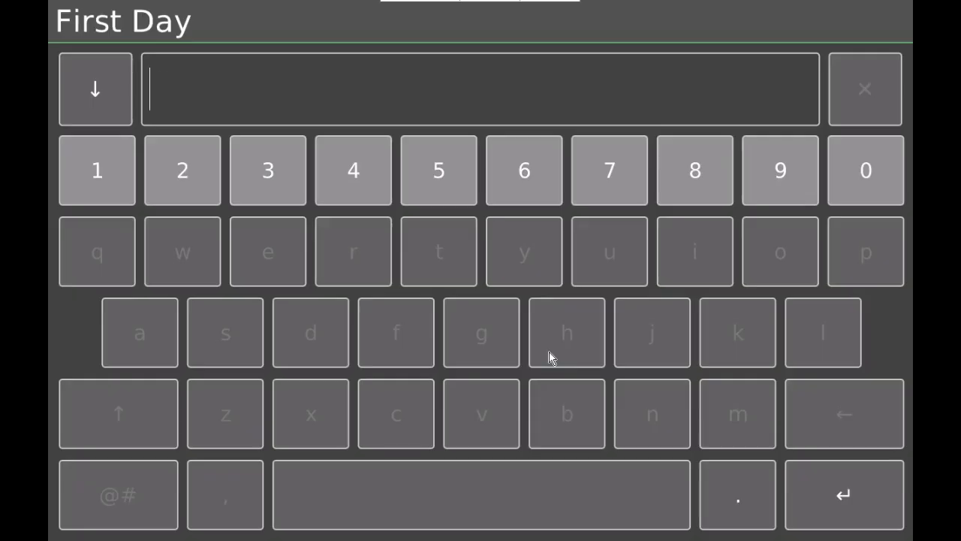
text(1)
key(Return)
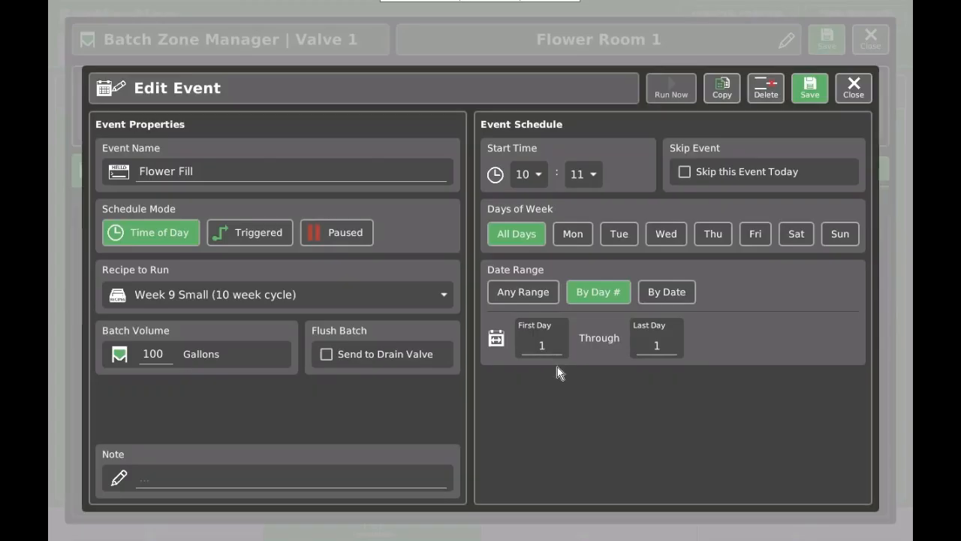
click(659, 348)
key(BackSpace)
text(7)
key(Return)
Try a calendar date range from June 6 to June 28, 2026, and return to the day number range.
click(674, 294)
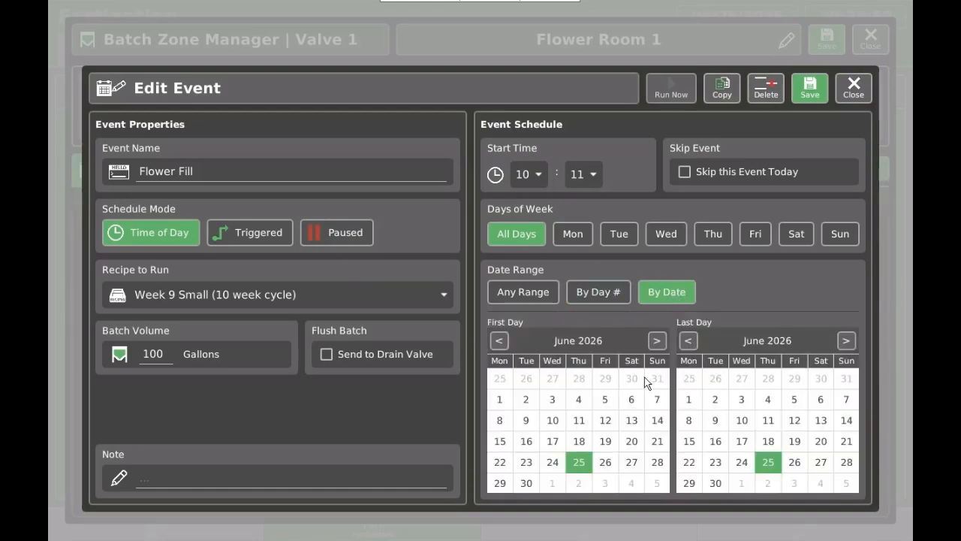
click(630, 398)
click(849, 463)
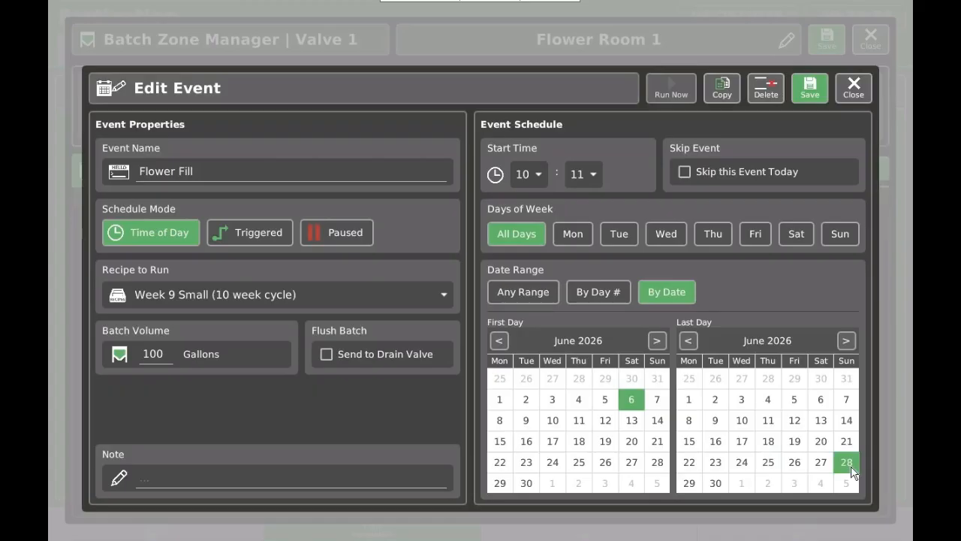
click(608, 298)
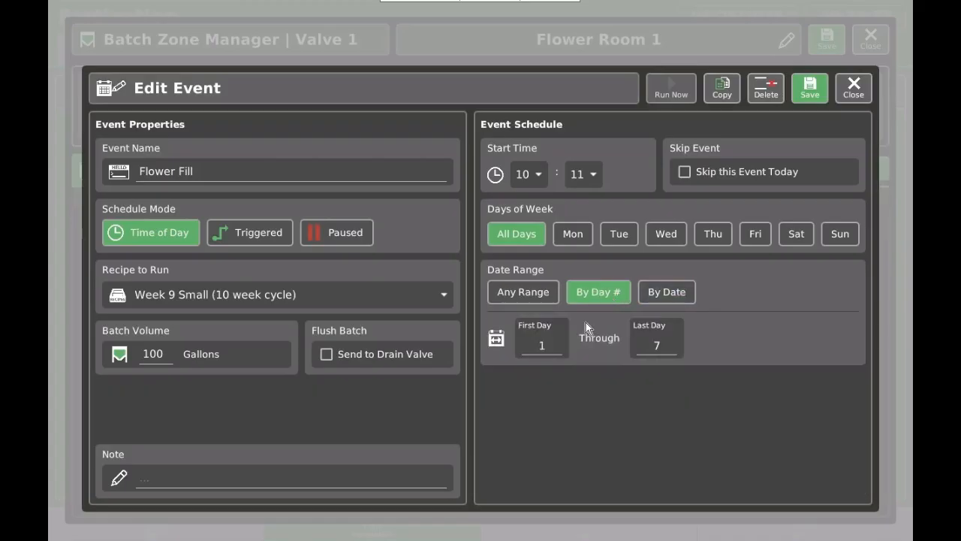
Save the Flower Fill event and view the options for running it immediately, without adding it to the job queue.
click(811, 102)
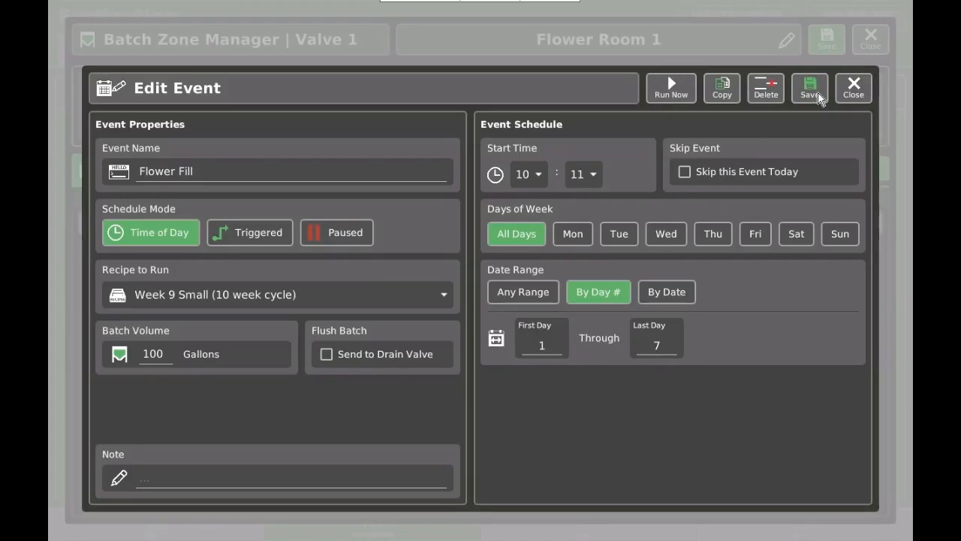
click(680, 88)
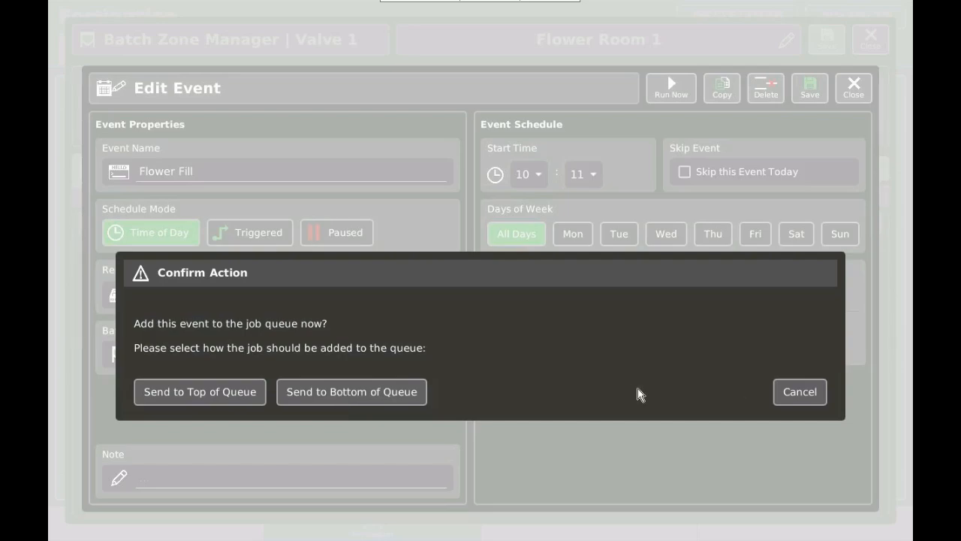
click(808, 390)
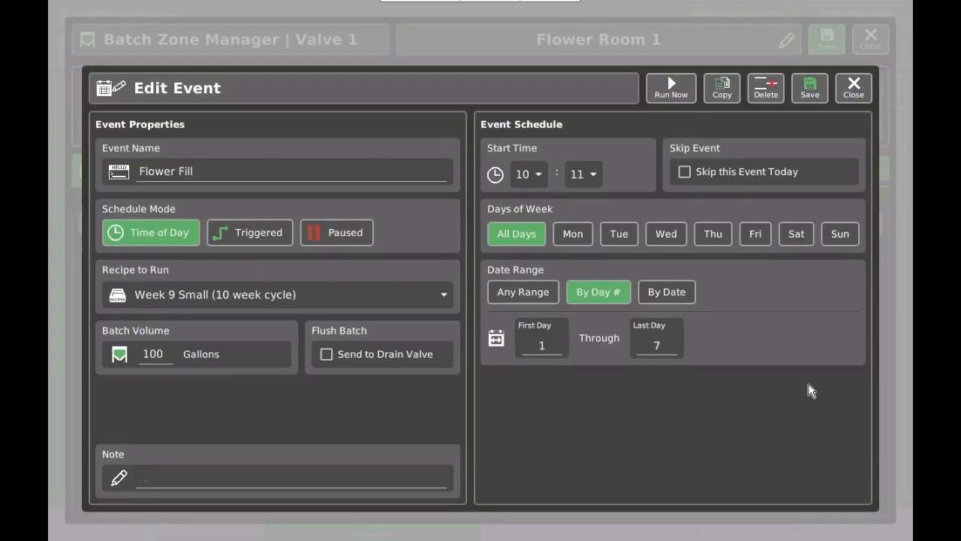
Close the event and the zone manager, and review the batch schedule for all zones.
click(854, 88)
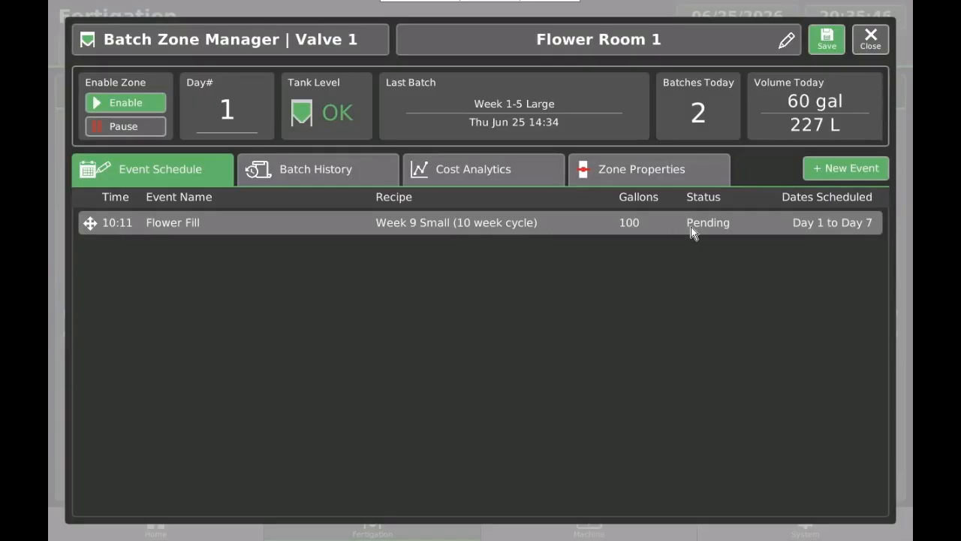
click(871, 42)
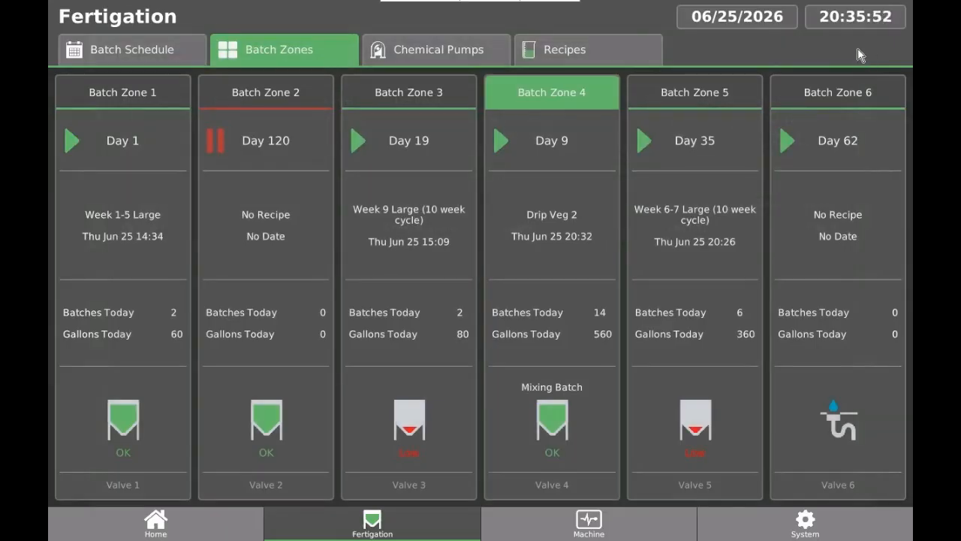
click(147, 60)
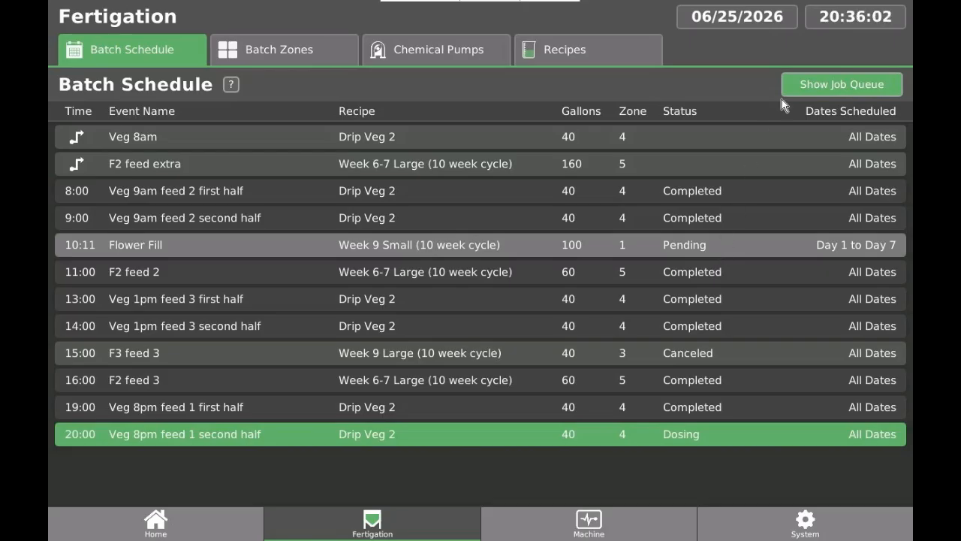
View the job queue for pending events, close it, and check the current job's status on the home screen.
click(819, 94)
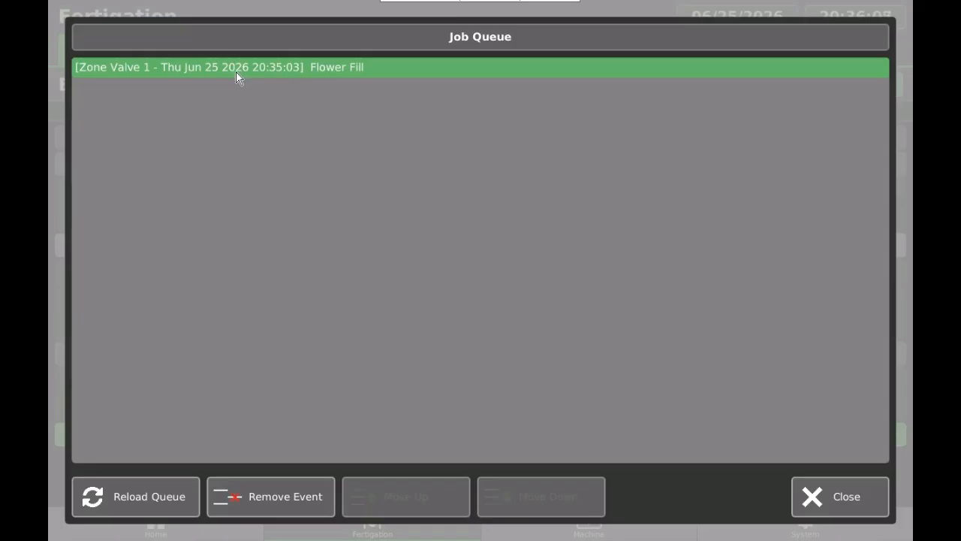
click(815, 488)
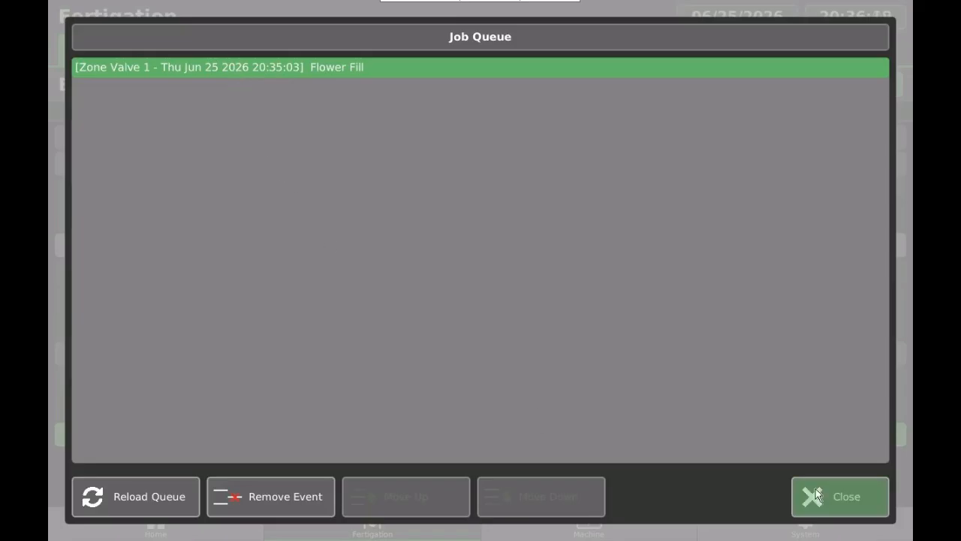
click(189, 526)
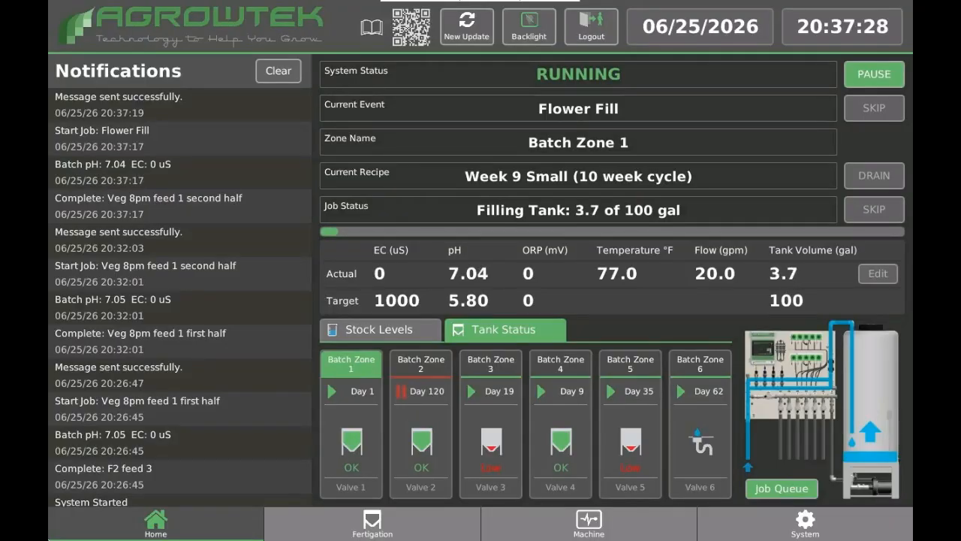
Add a new event to Batch Zone 1's schedule and name it Flower Refill.
click(344, 524)
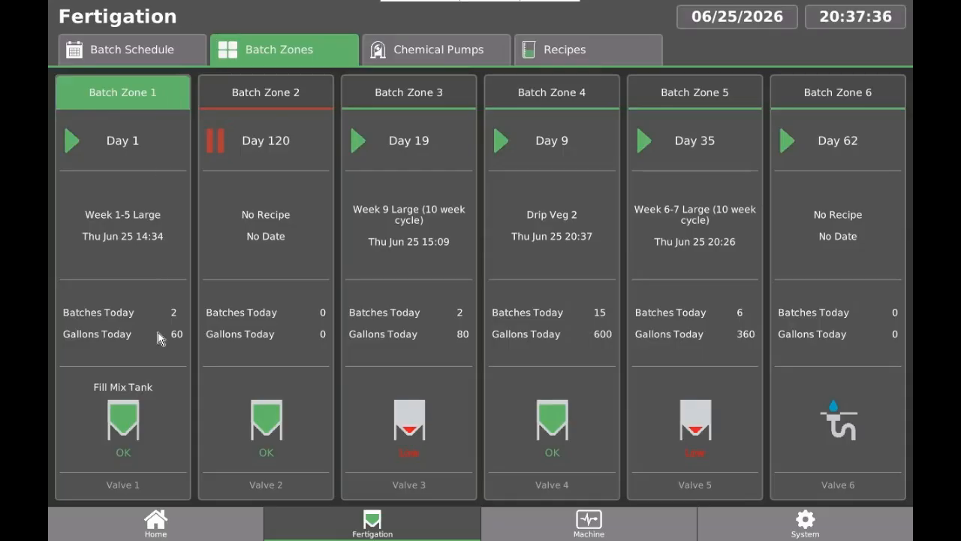
click(148, 401)
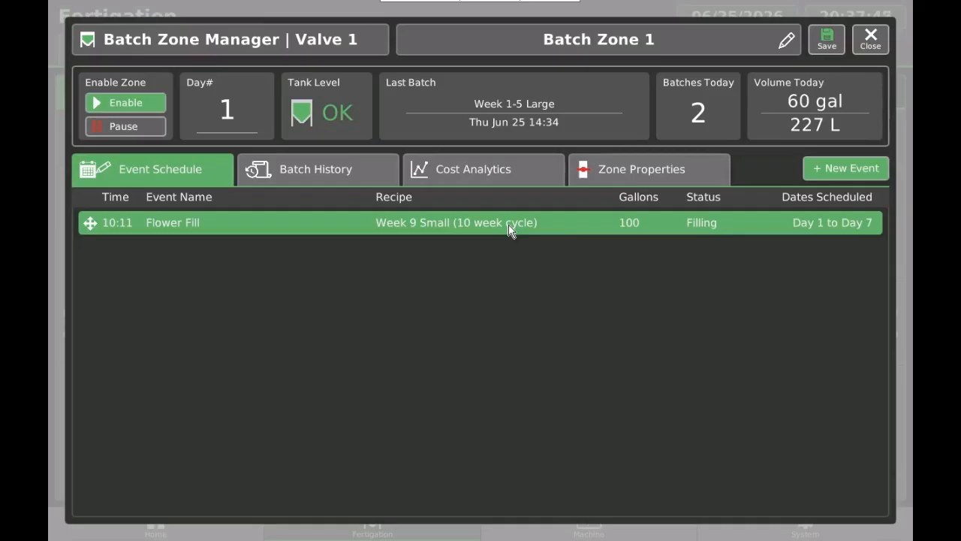
click(821, 175)
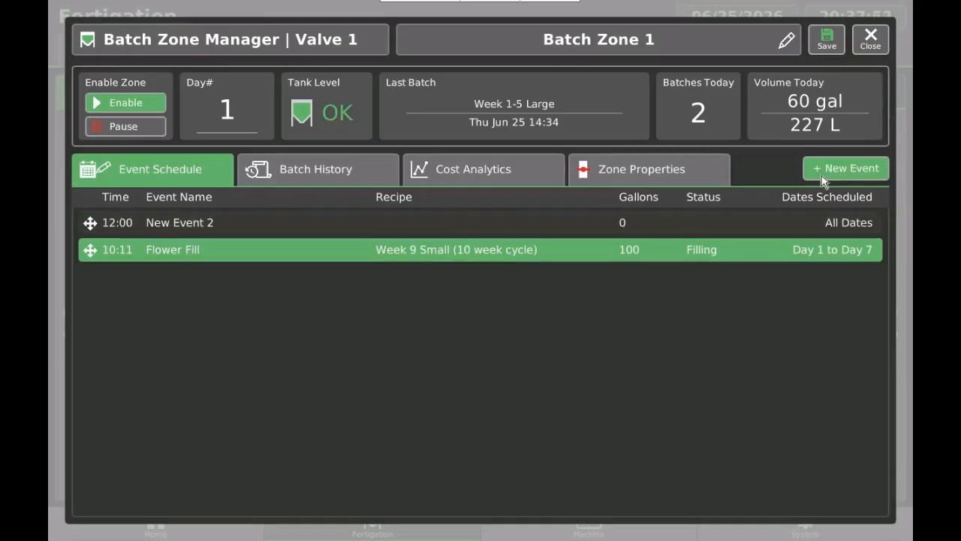
click(343, 225)
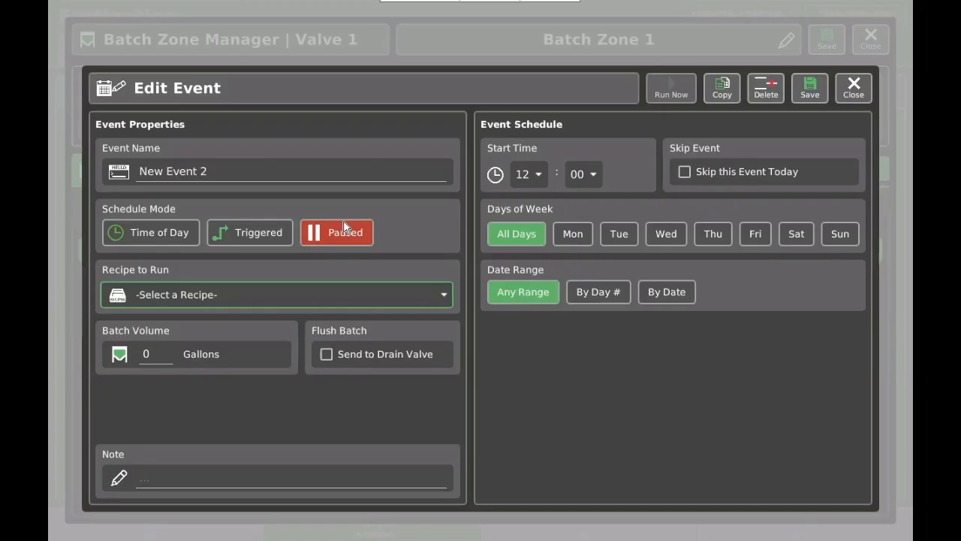
click(278, 178)
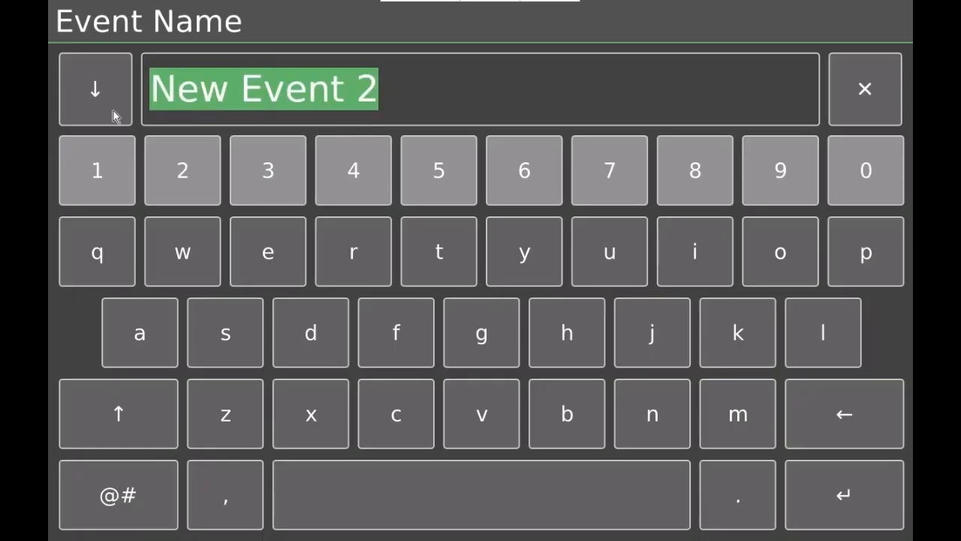
text(Flower)
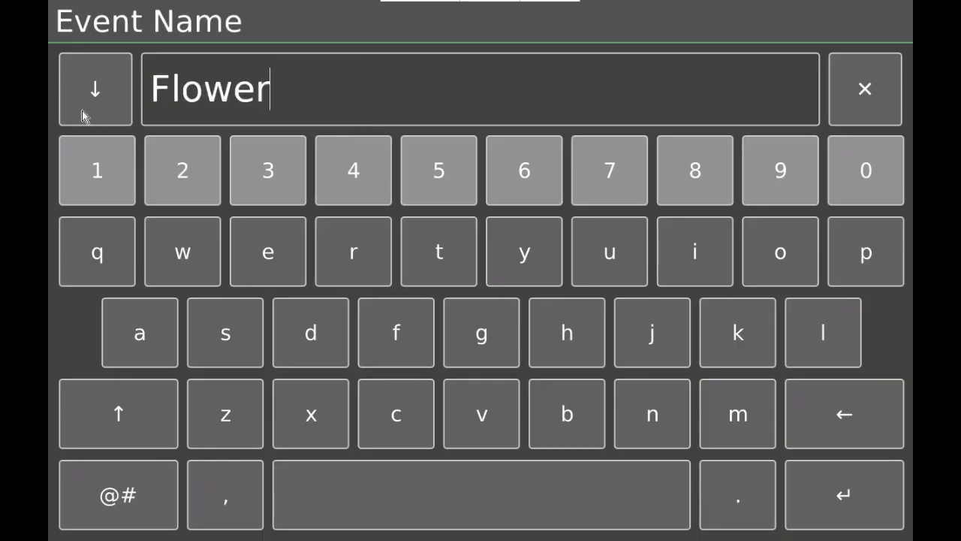
text( Refill)
click(82, 114)
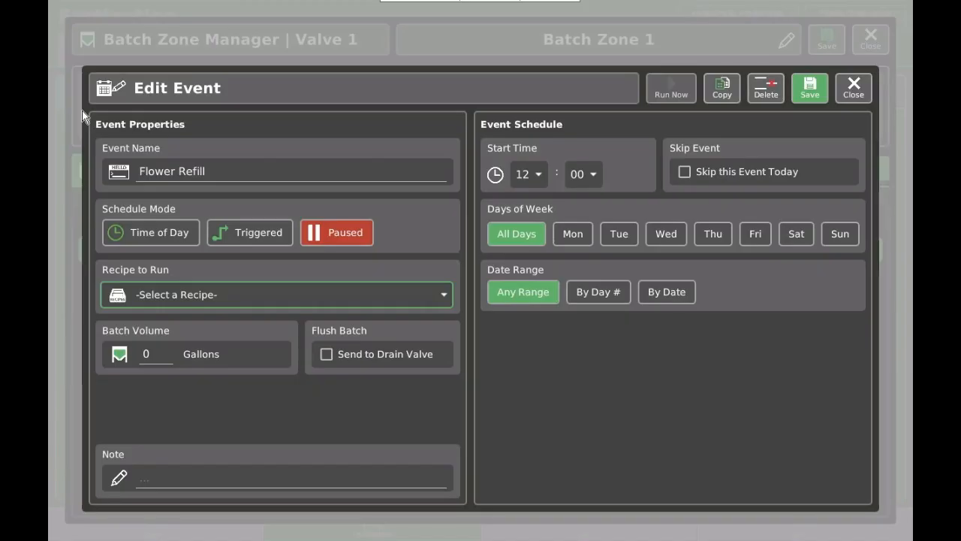
Set the Flower Refill event to triggered scheduling and assign it the Drip Veg recipe.
click(258, 234)
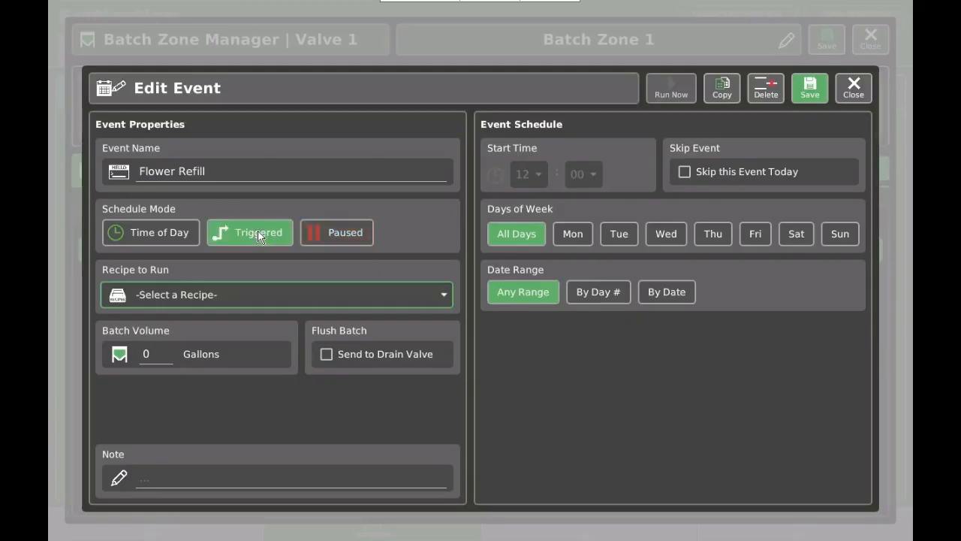
click(203, 296)
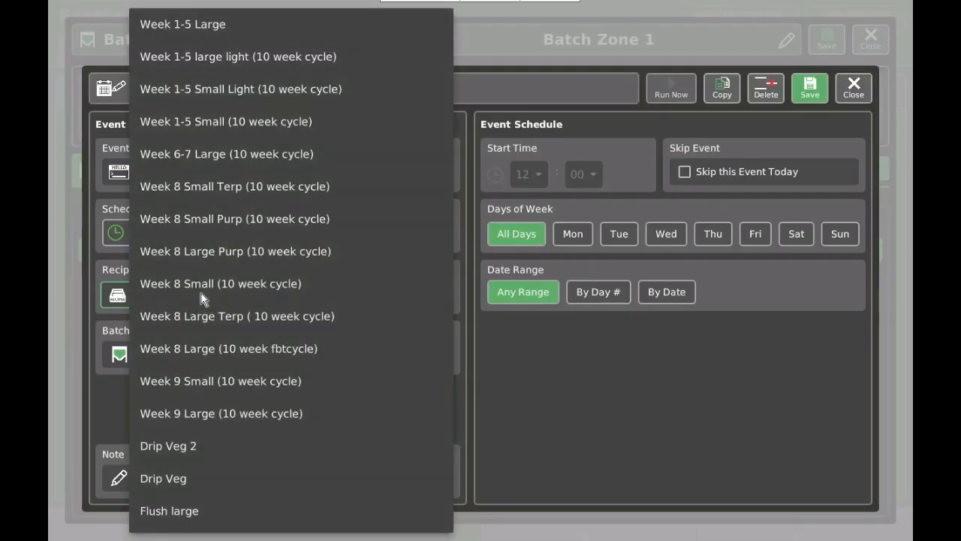
click(184, 481)
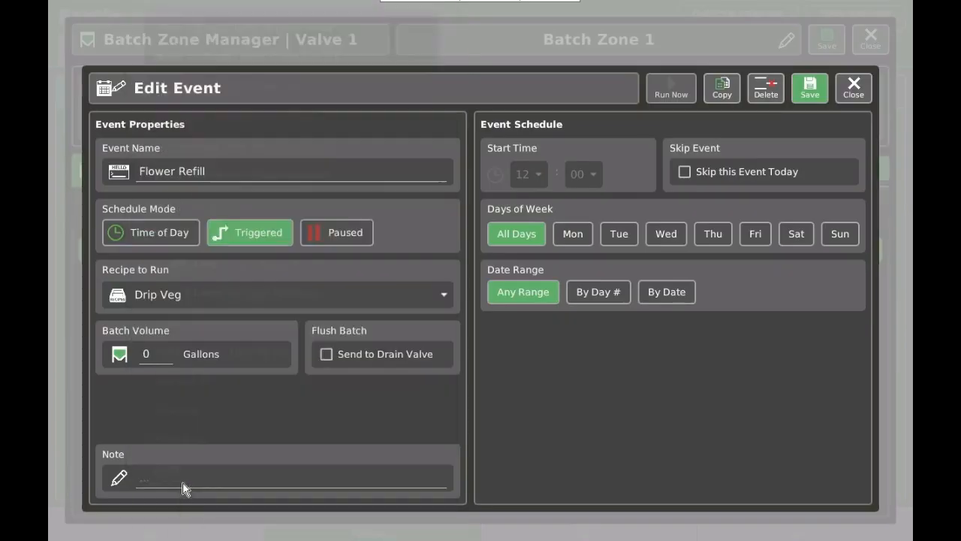
Set the Flower Refill event's batch volume to 150 gallons.
click(155, 359)
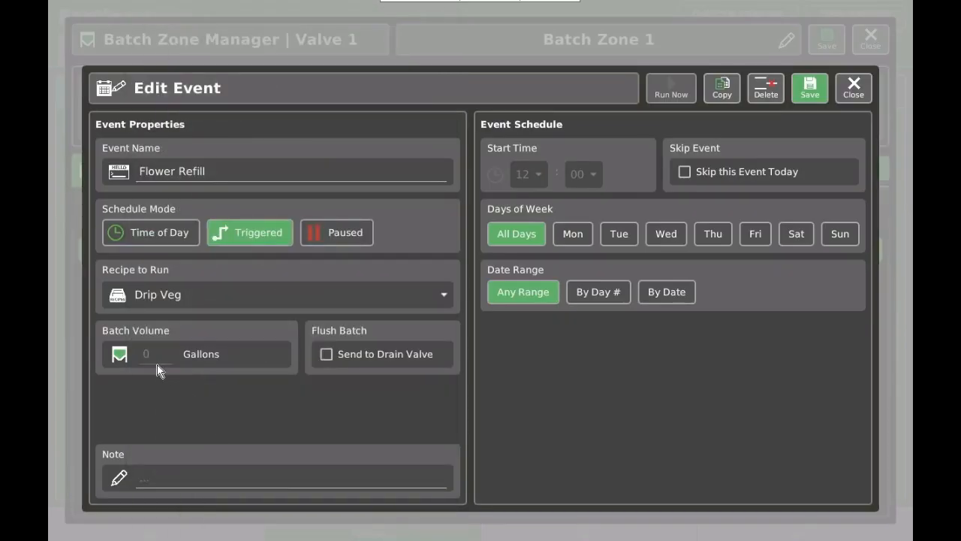
key(BackSpace)
text(150)
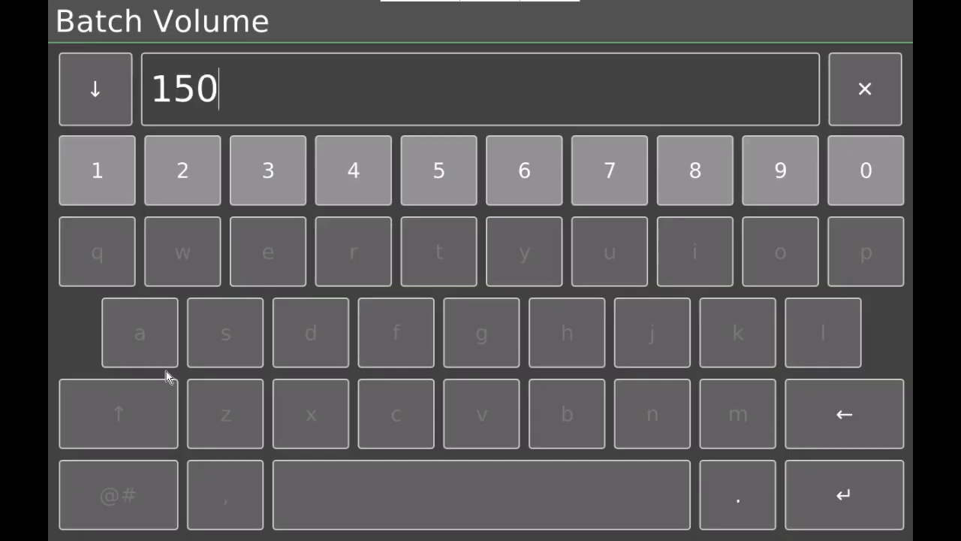
key(Return)
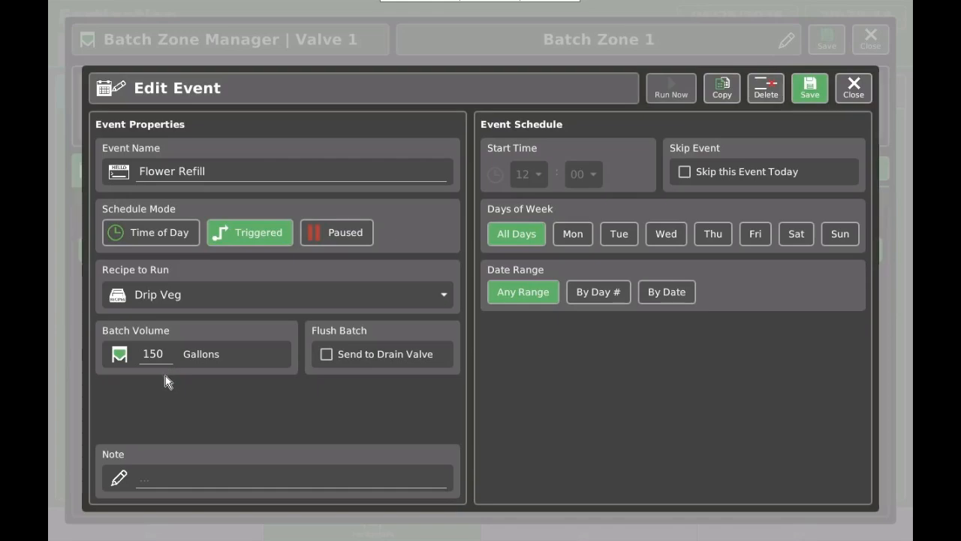
Restrict the Flower Refill event's date range by day number, from day 8 through day 14.
click(592, 293)
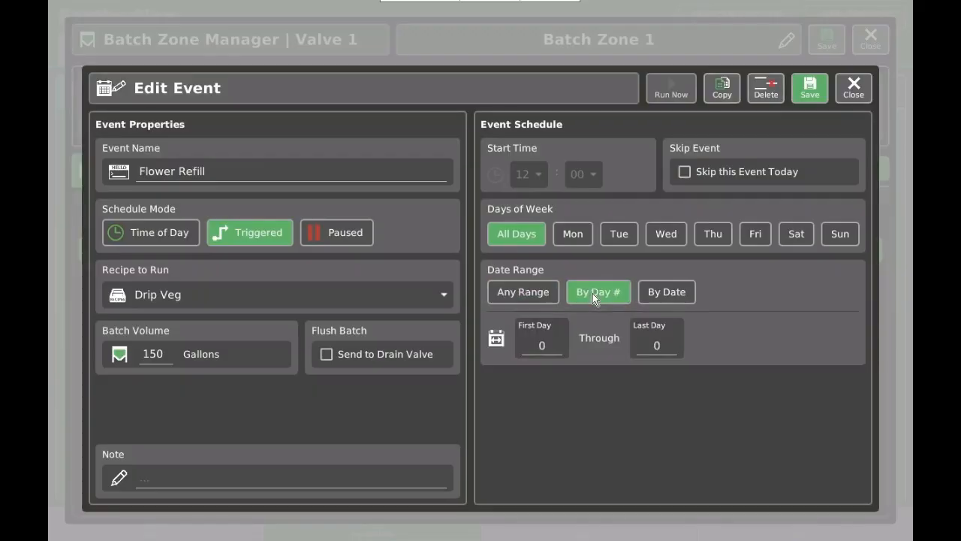
click(550, 342)
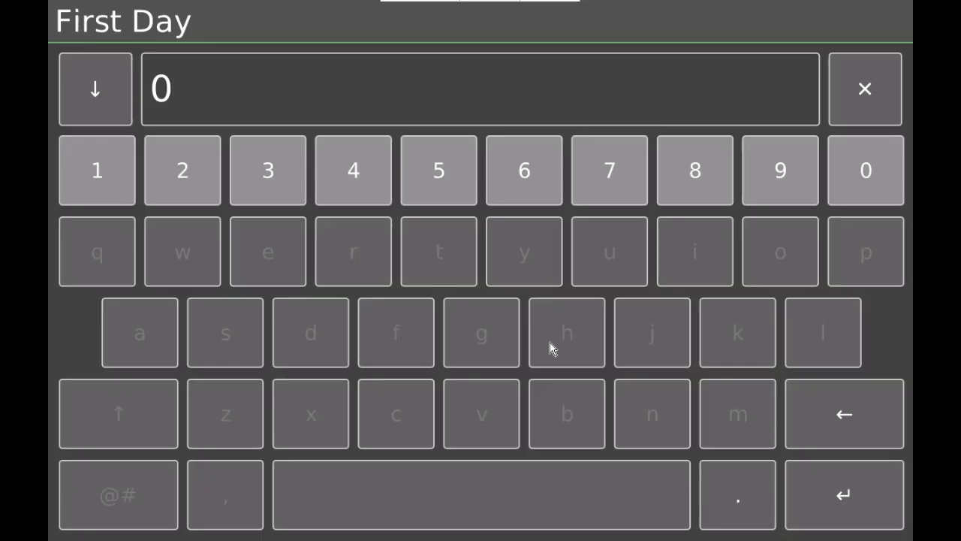
key(BackSpace)
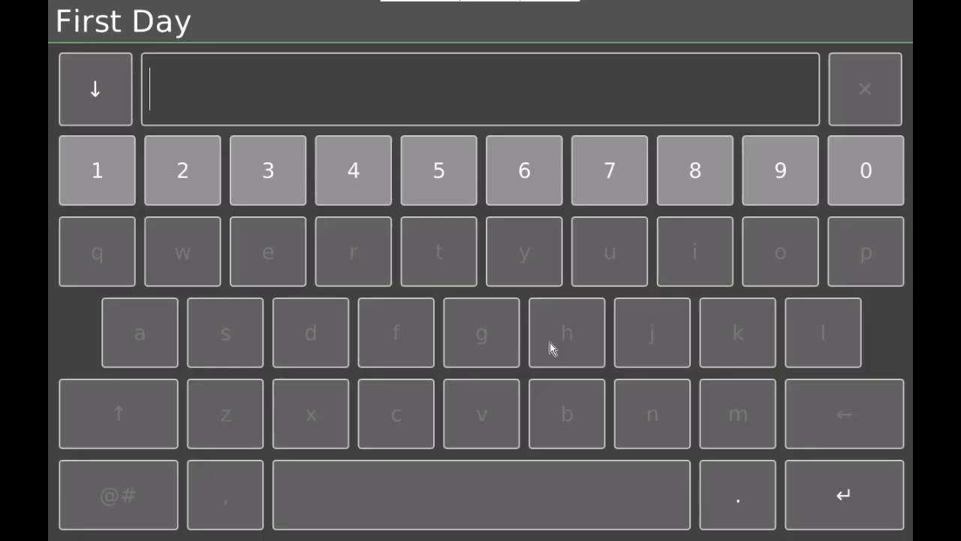
text(8)
key(Return)
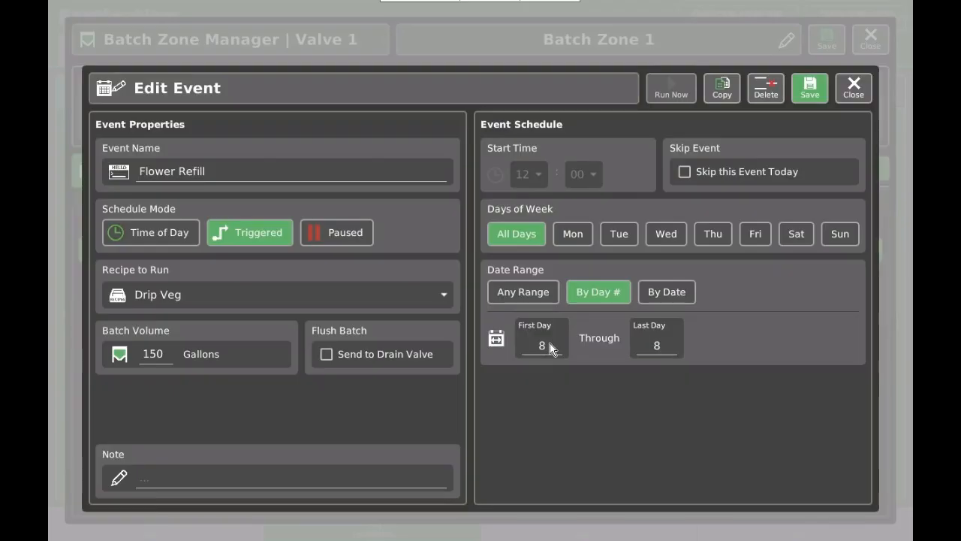
click(657, 347)
key(BackSpace)
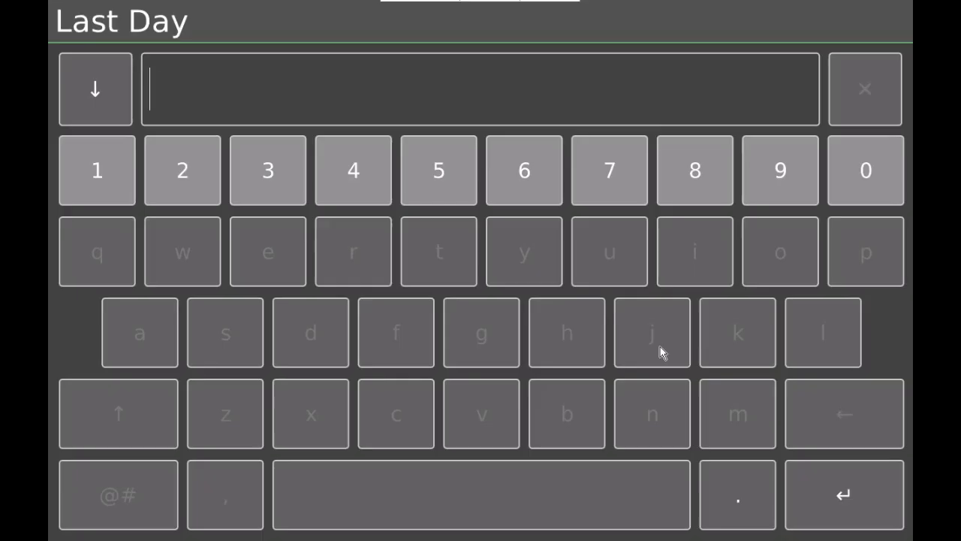
text(14)
key(Return)
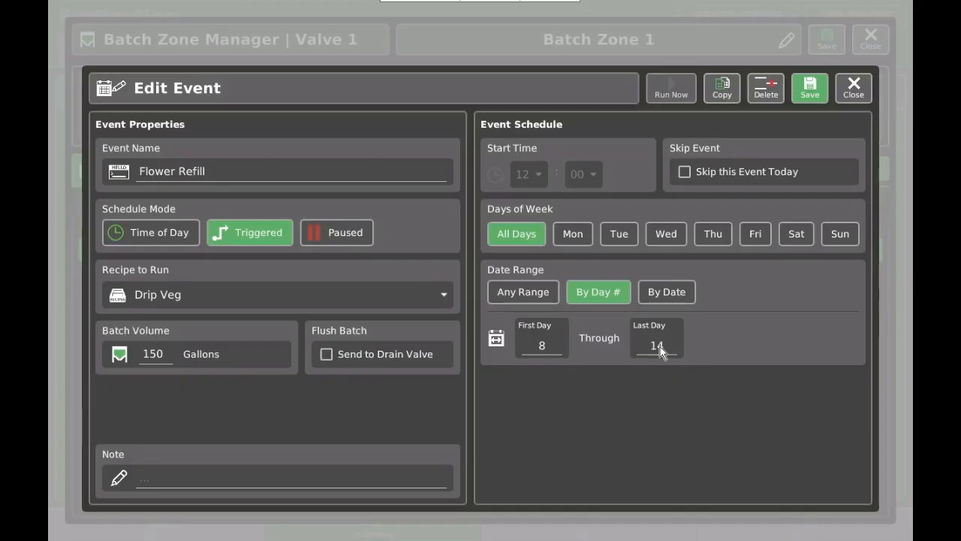
Save the Flower Refill event, close the zone manager, and review the batch schedule for triggered events.
click(824, 96)
click(851, 92)
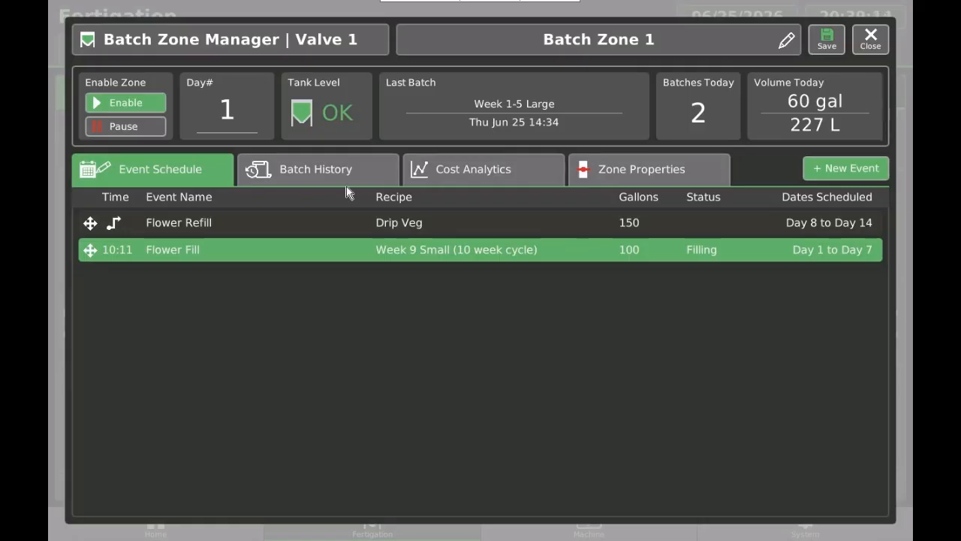
click(868, 45)
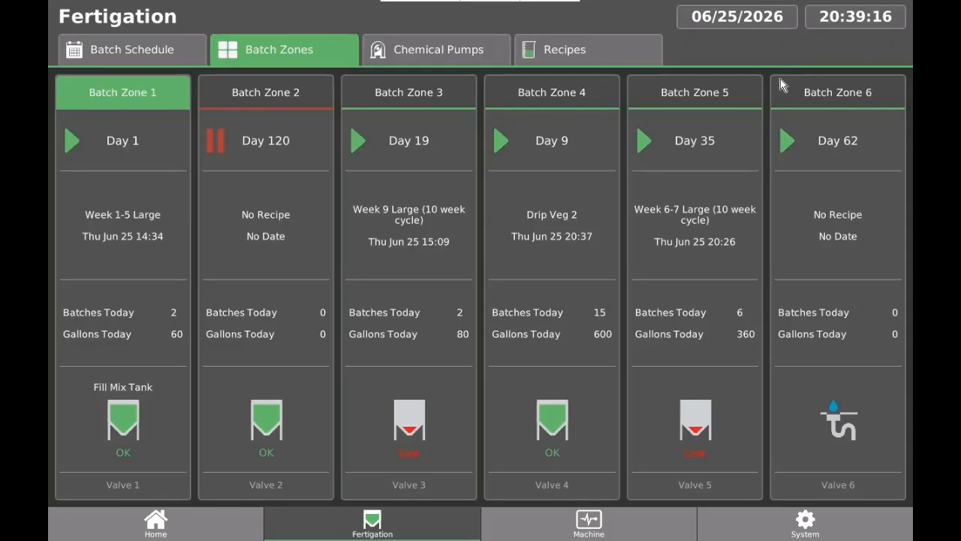
click(166, 60)
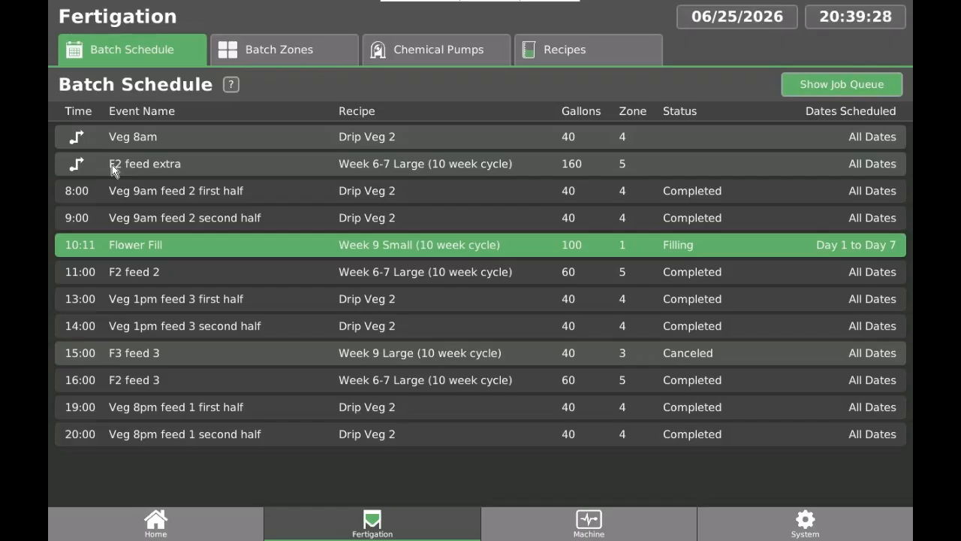
Set Batch Zone 1's day number to 9, save the zone, and check its events in the batch schedule.
click(260, 50)
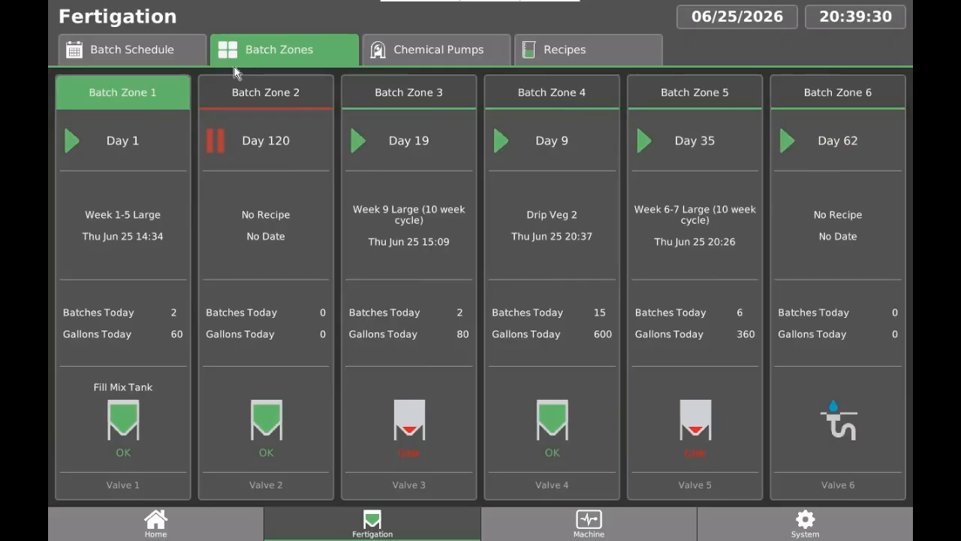
click(153, 128)
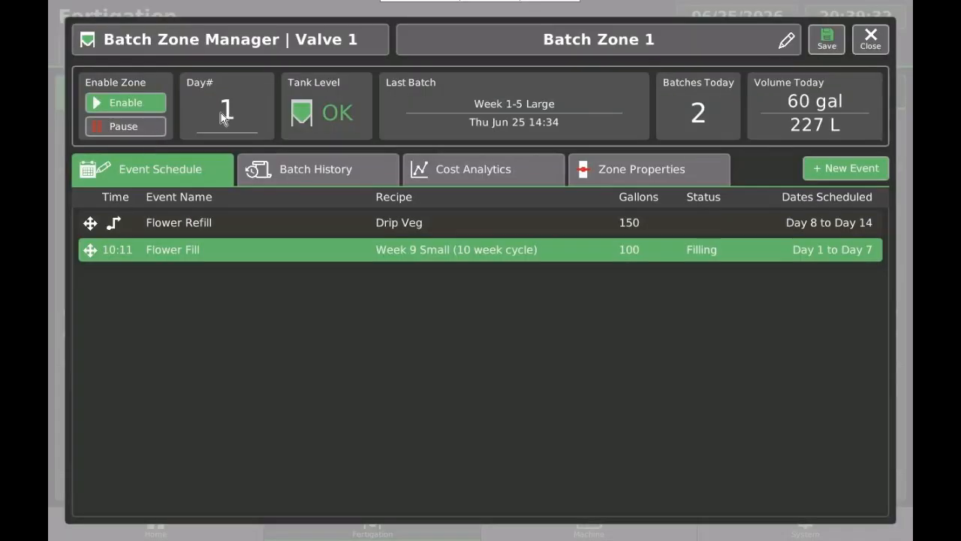
click(221, 113)
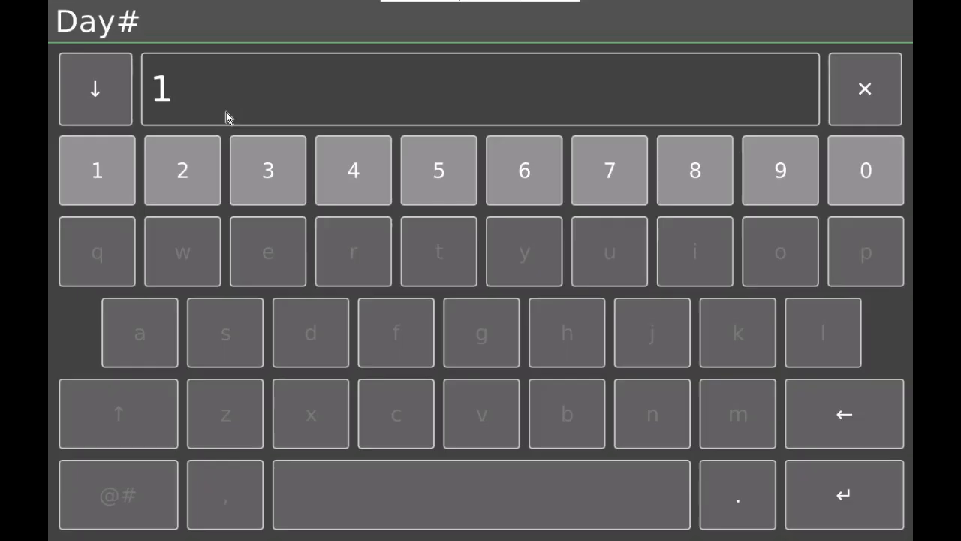
key(BackSpace)
text(9)
key(Return)
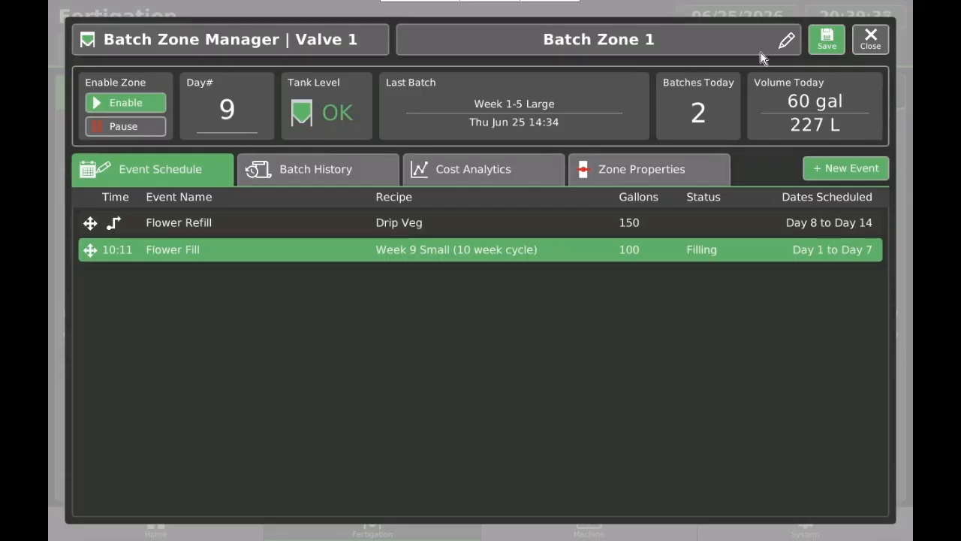
click(825, 42)
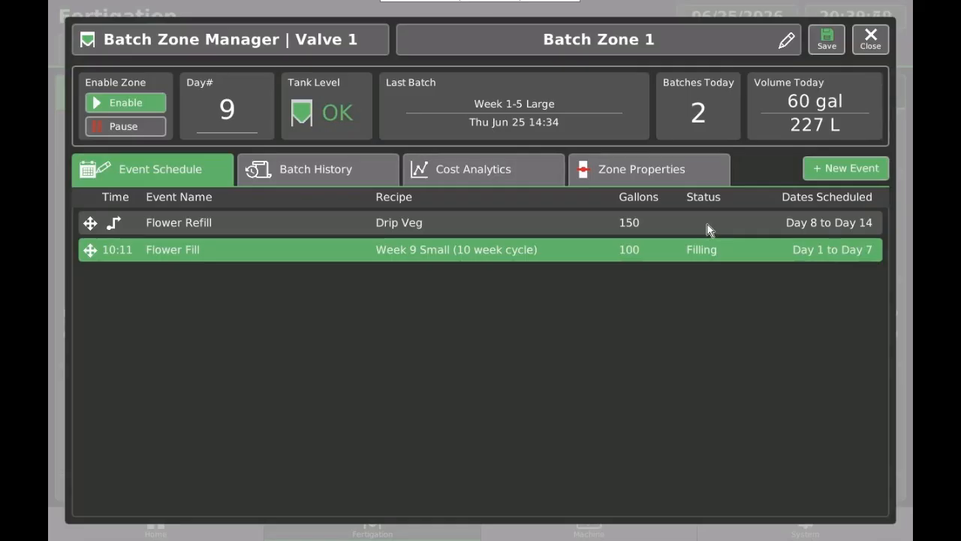
click(869, 46)
click(87, 54)
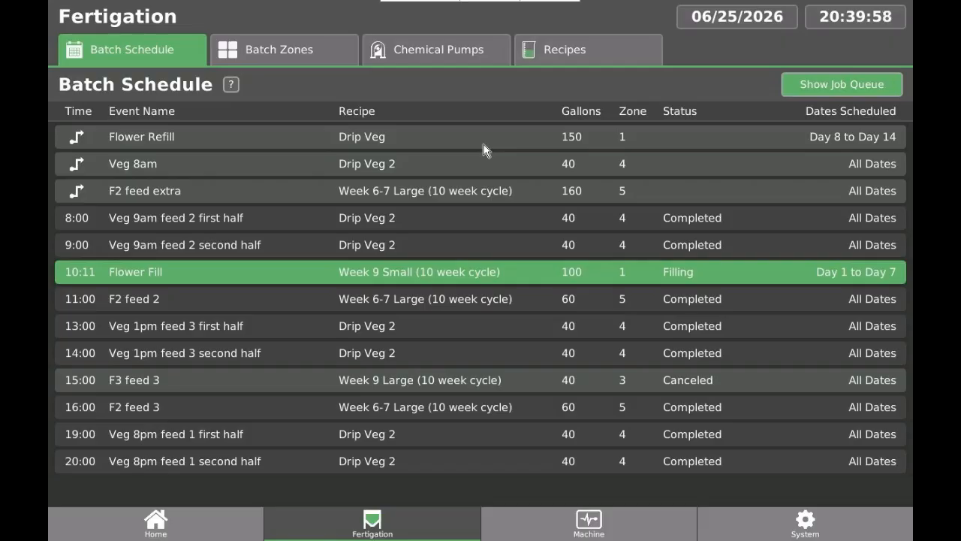
Assign Input 4 on DXI8 #1 as the low level refill trigger sensor for Batch Zone 1.
click(320, 52)
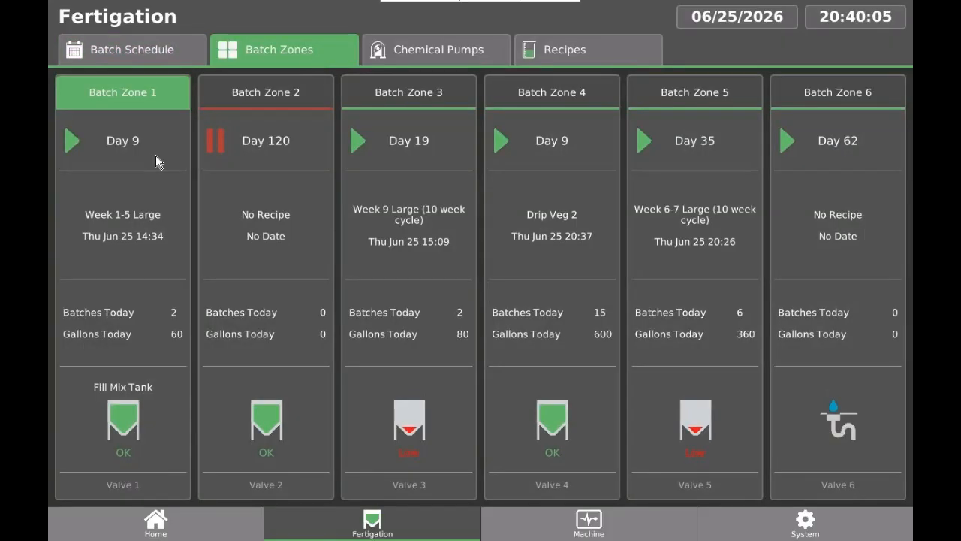
click(156, 162)
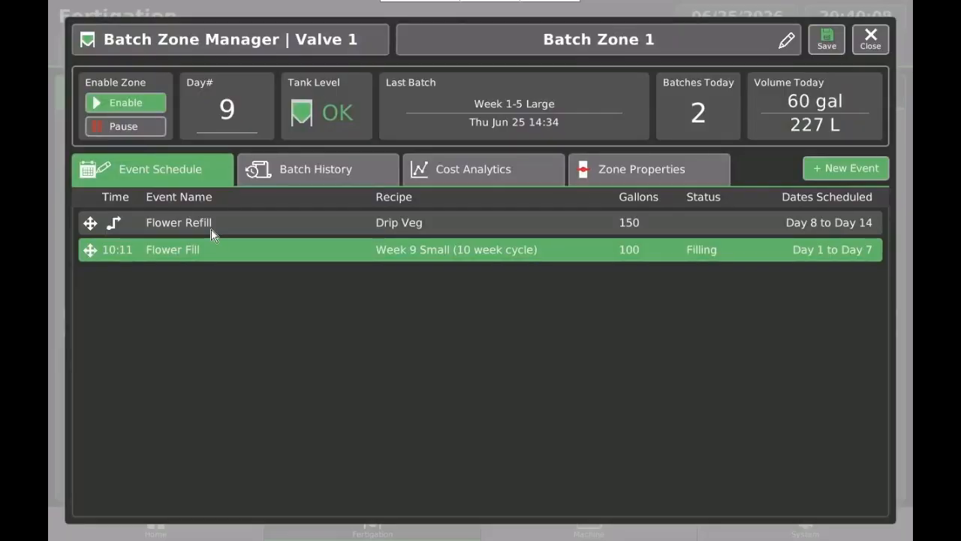
click(622, 176)
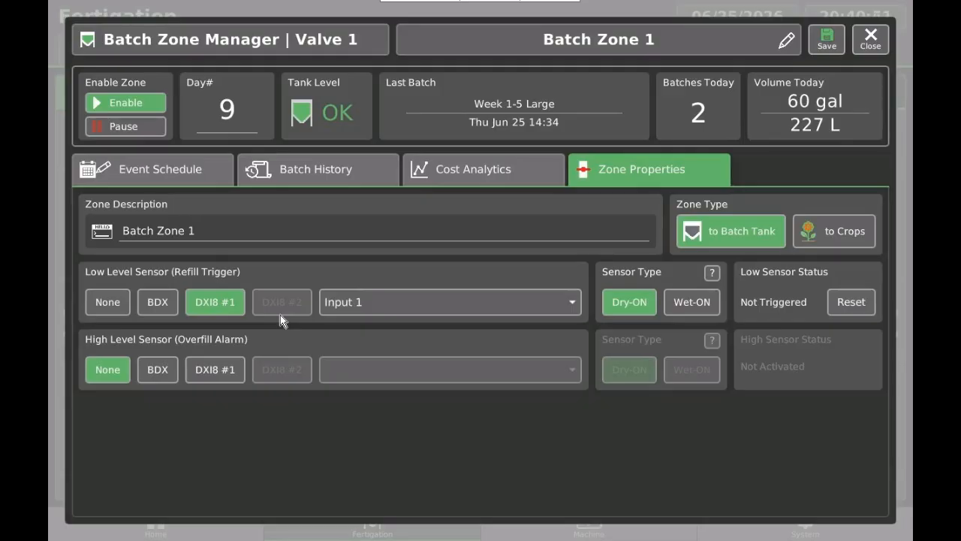
click(334, 303)
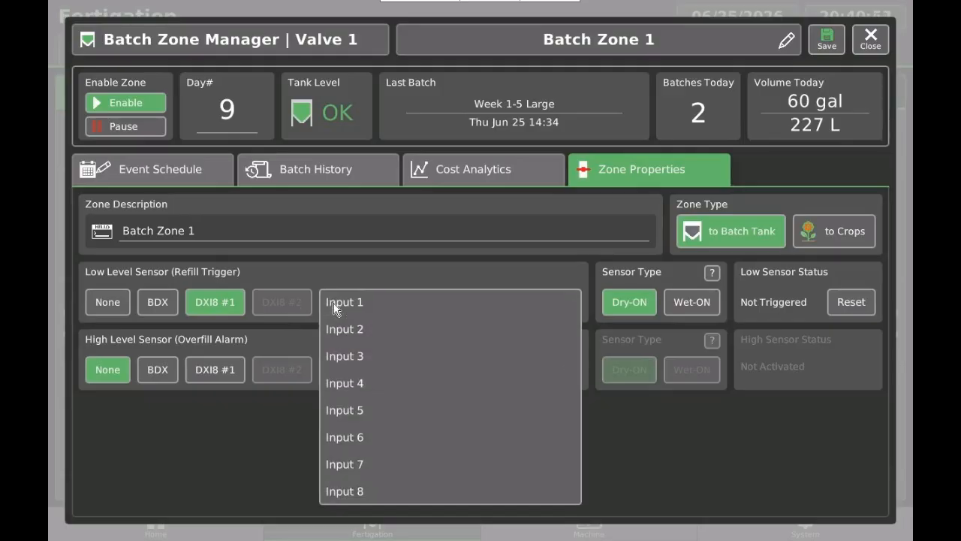
click(348, 387)
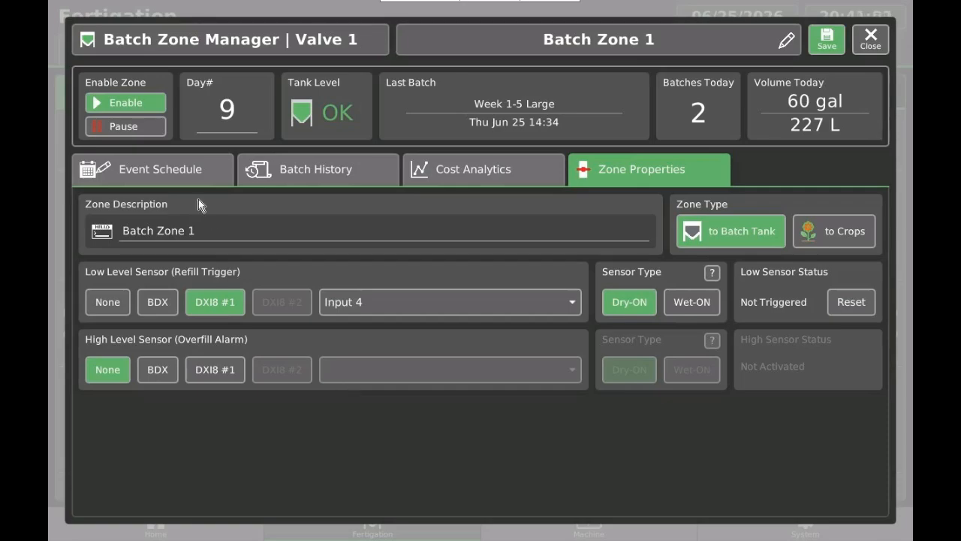
Reorder Batch Zone 1's event schedule so that Flower Refill comes below Flower Fill.
click(185, 176)
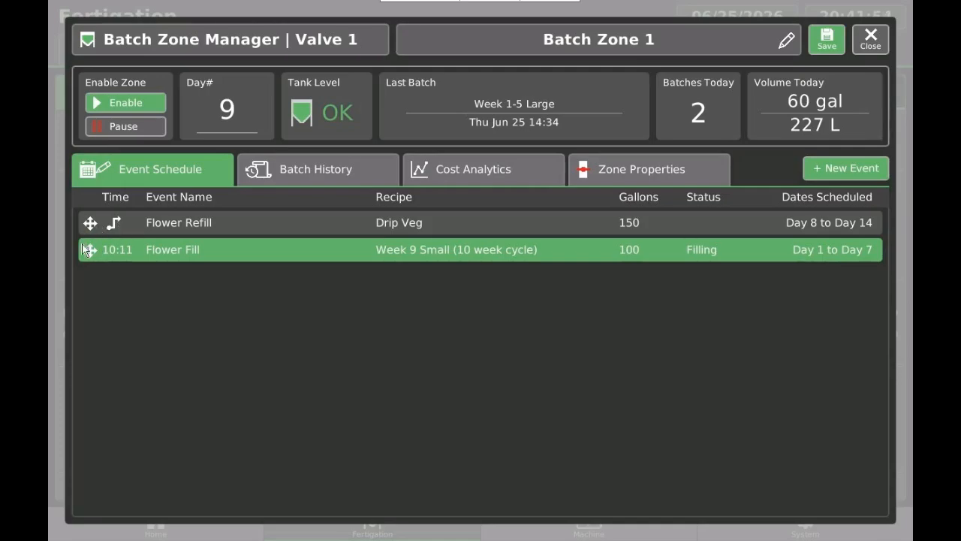
click(93, 224)
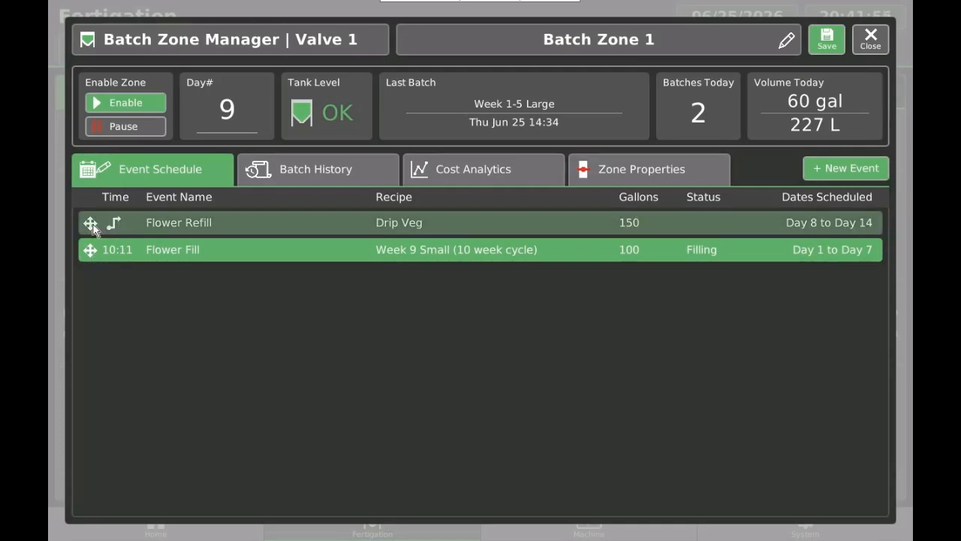
drag(92, 229, 94, 282)
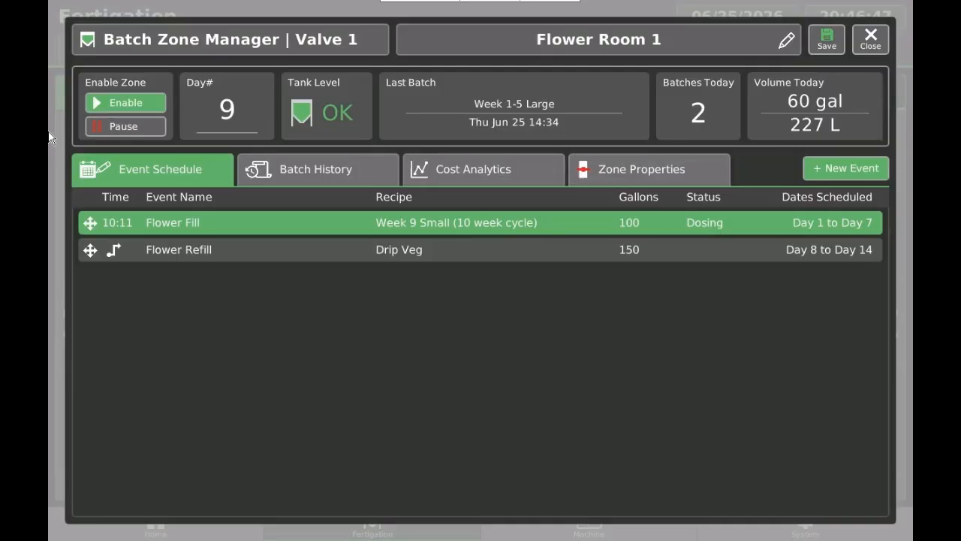
Close the zone manager and check the running job and tank status on the home screen.
click(869, 41)
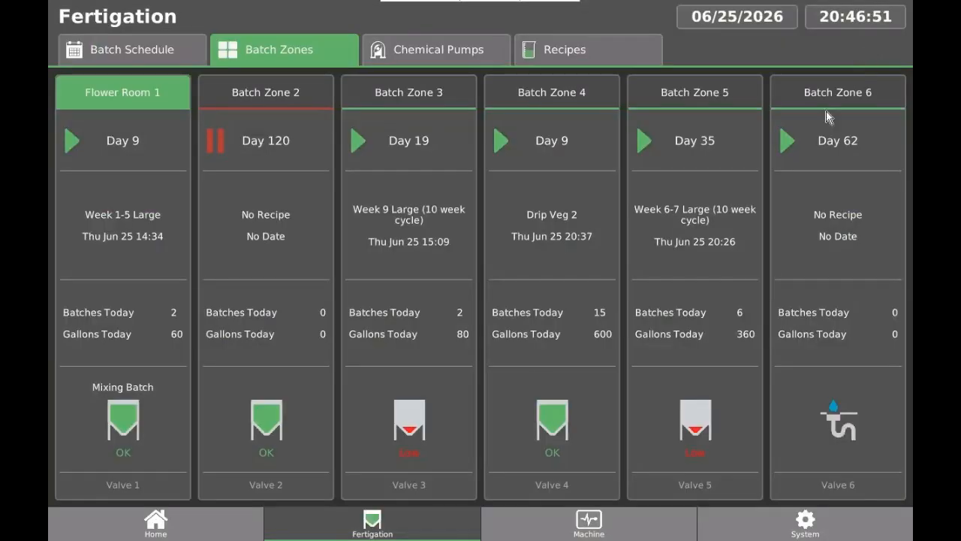
click(205, 536)
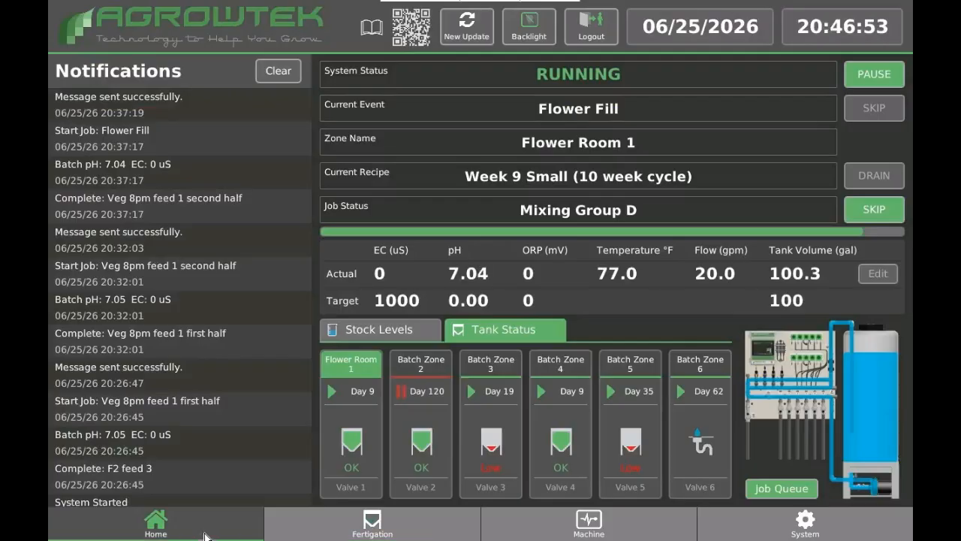